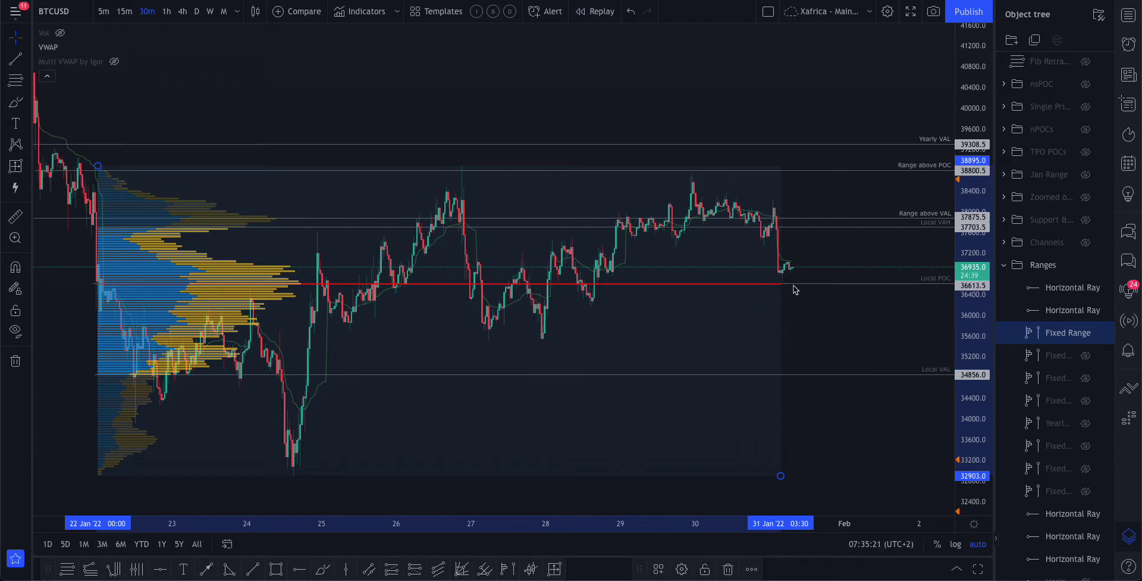
# Examine recent BTCUSD price near the local POC and compare it with the BTC1! CME daily chart
pyautogui.scroll(5, 790, 286)
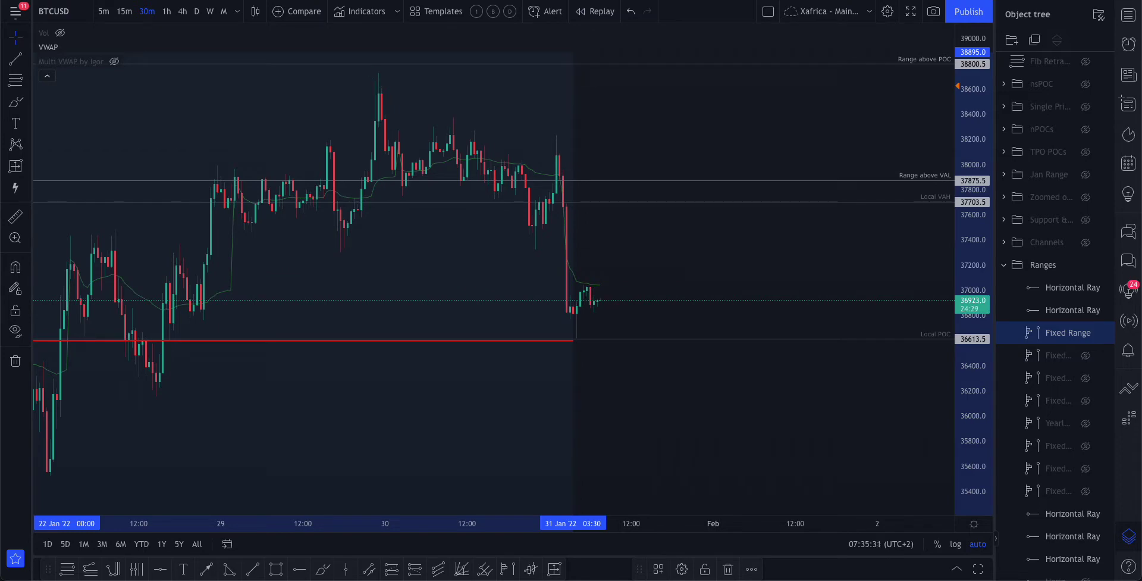
pyautogui.hotkey('ctrl', 'Tab')
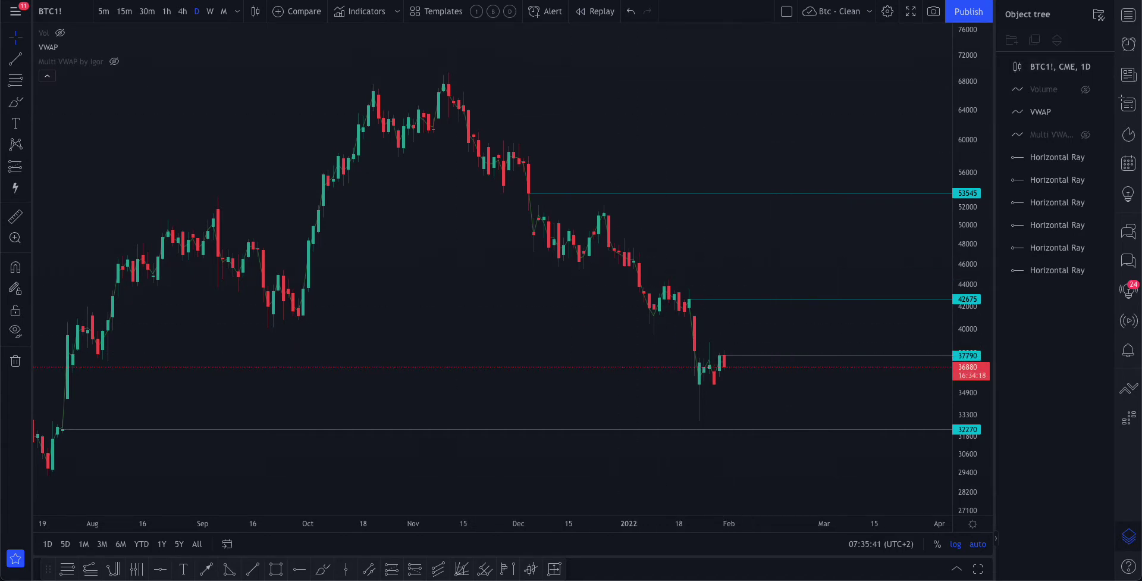
pyautogui.hotkey('ctrl', 'Tab')
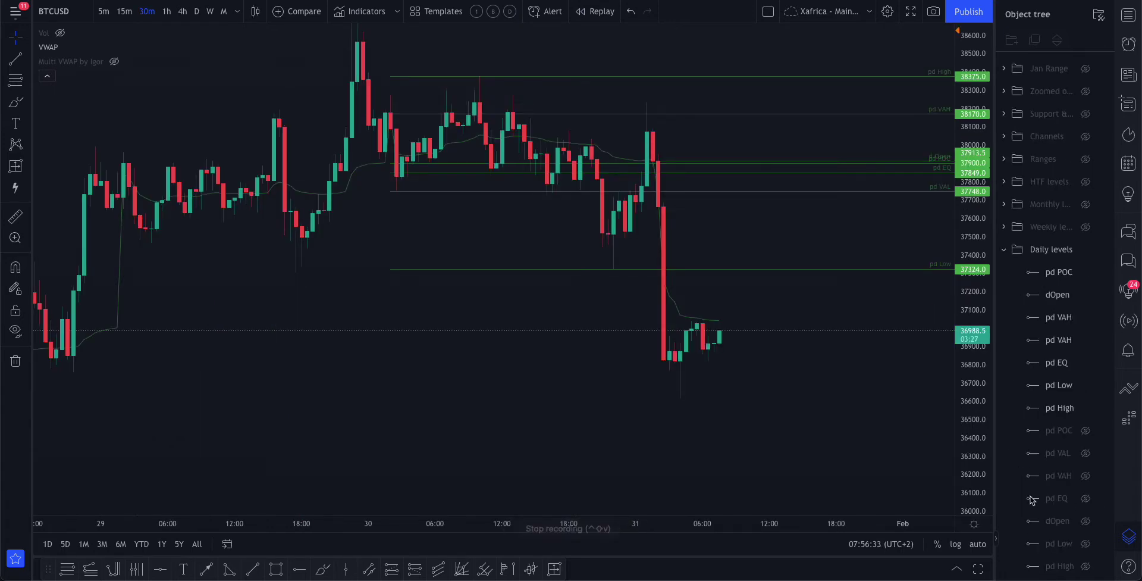
# Show the second set of daily levels: pd POC, pd VAL, pd VAH, pd EQ, dOpen, pd Low and pd High
pyautogui.click(1086, 431)
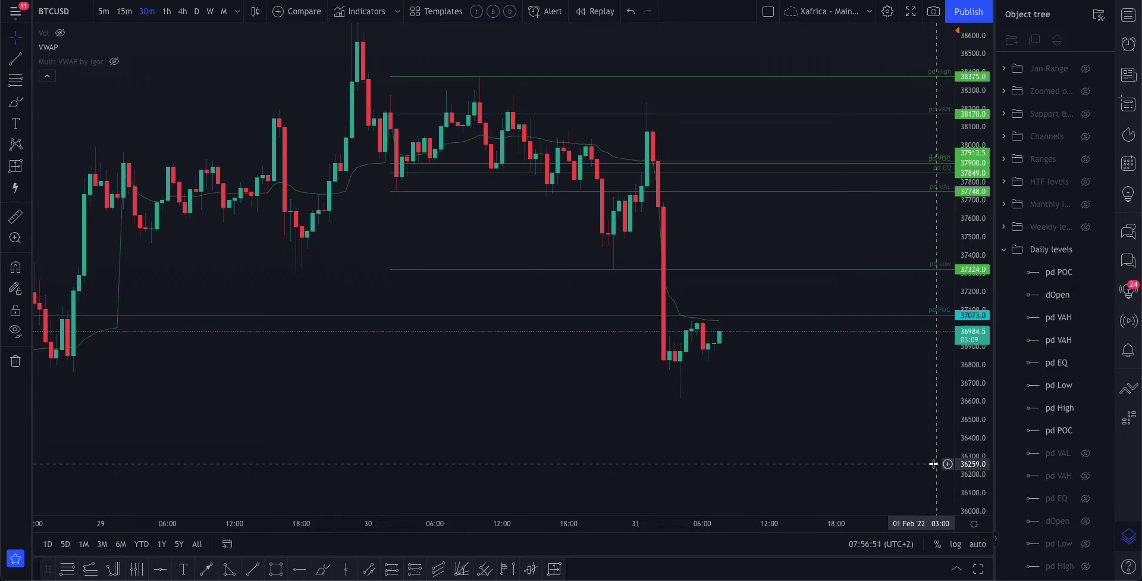
pyautogui.moveTo(1090, 479)
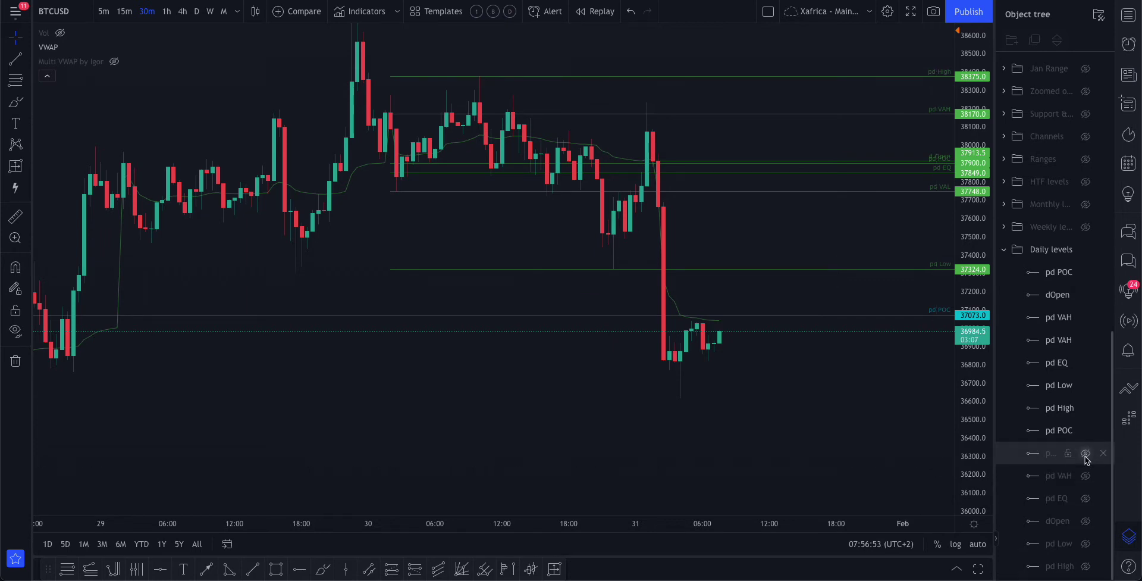
pyautogui.click(1086, 454)
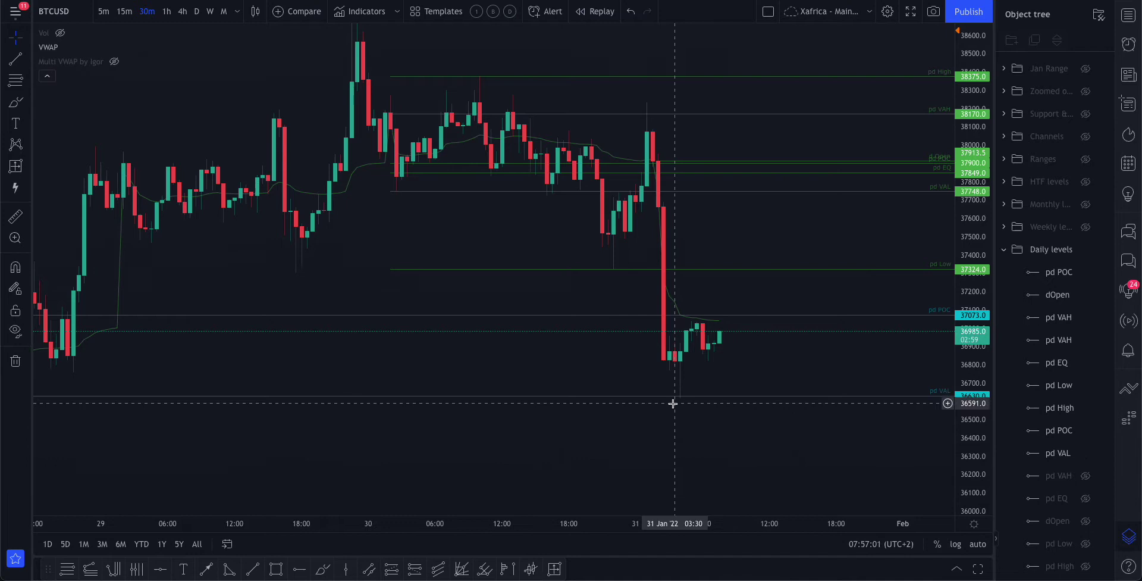
pyautogui.click(1086, 476)
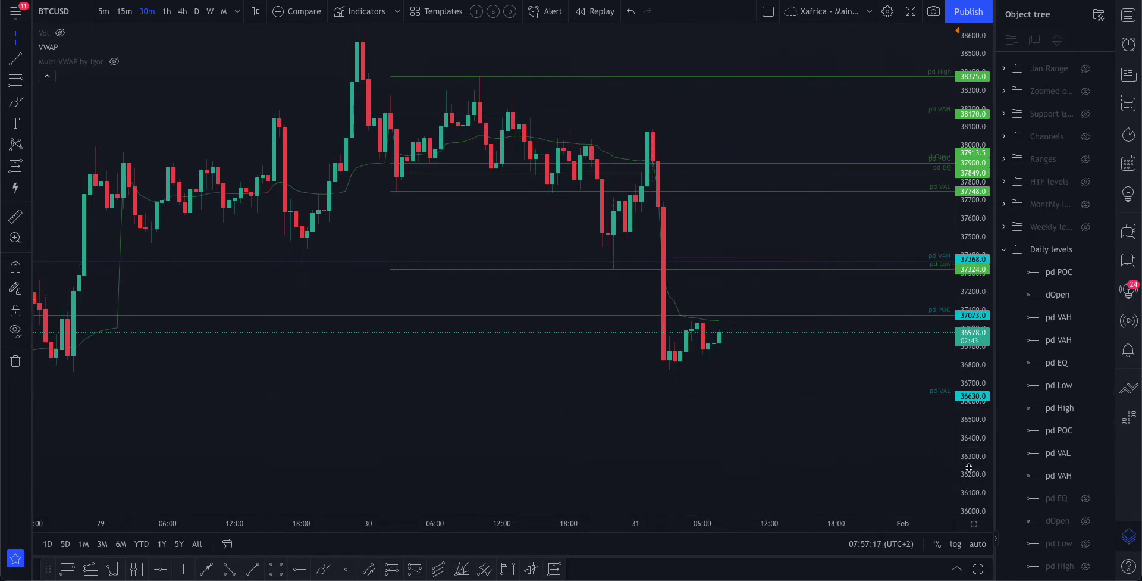
pyautogui.click(1086, 499)
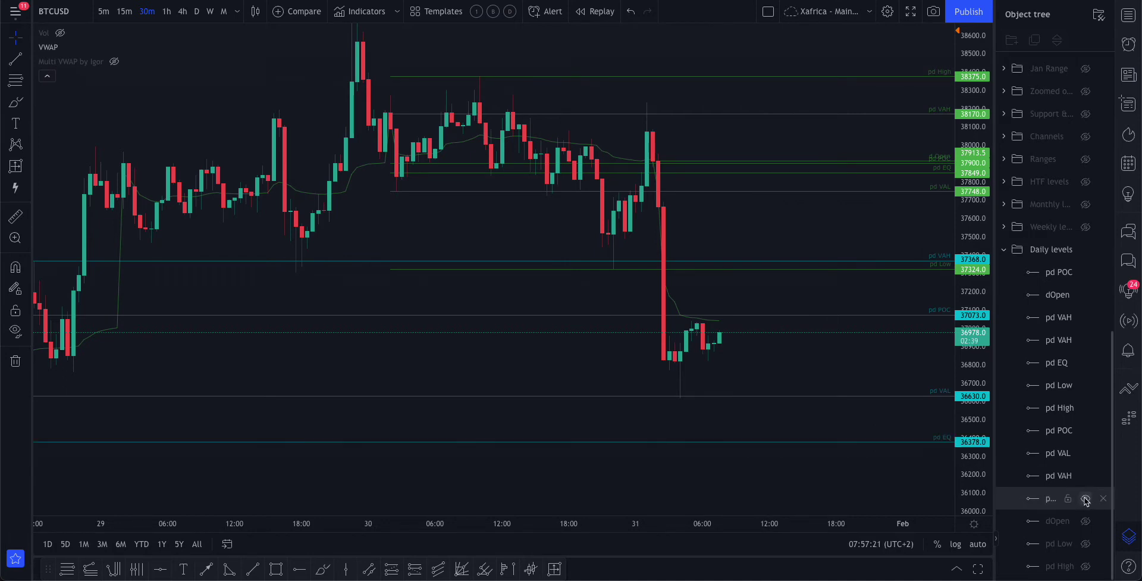
pyautogui.click(1086, 521)
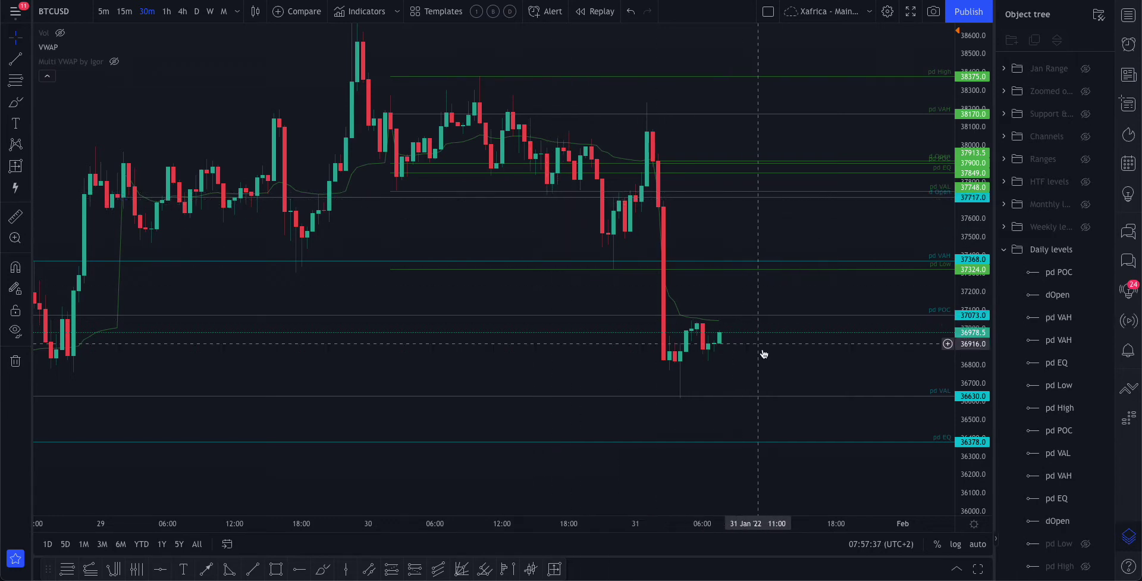
pyautogui.click(1086, 545)
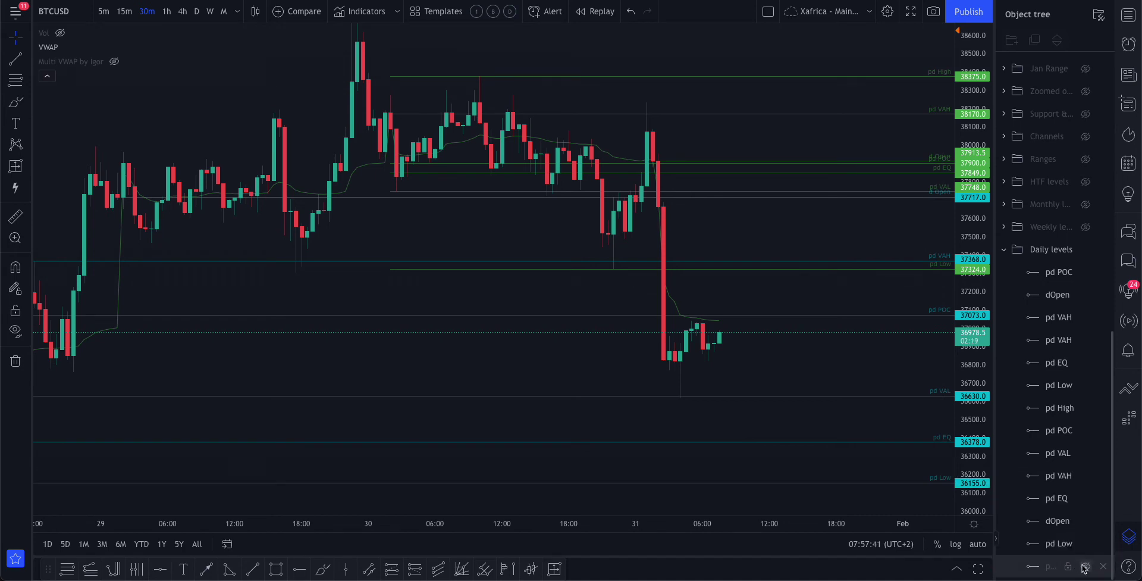
pyautogui.click(1087, 567)
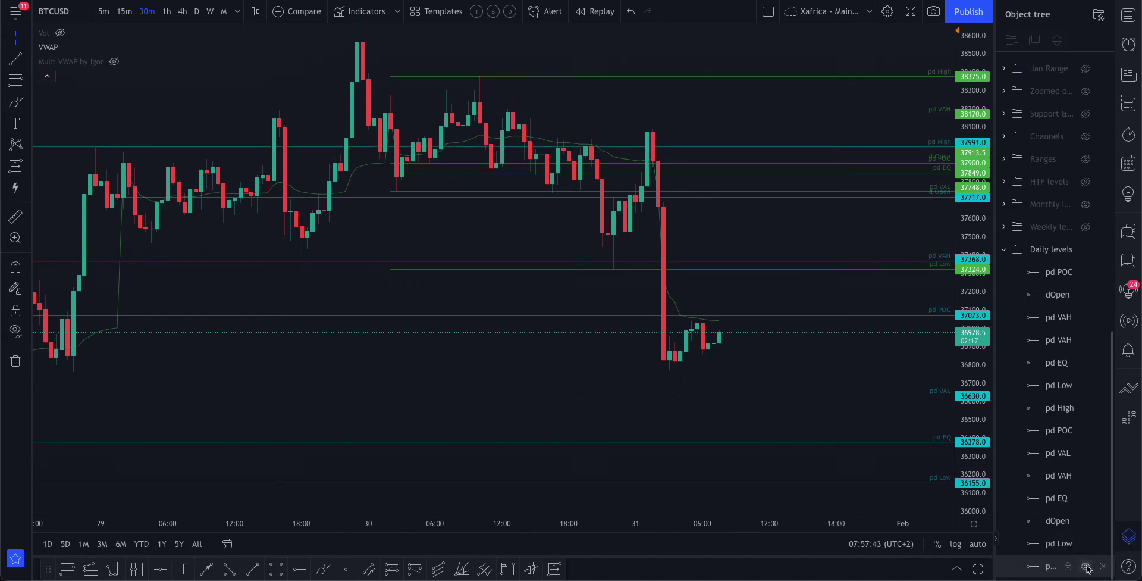
# Hide the second pd High and pd Low levels in the Daily levels group
pyautogui.click(1087, 569)
pyautogui.click(1086, 544)
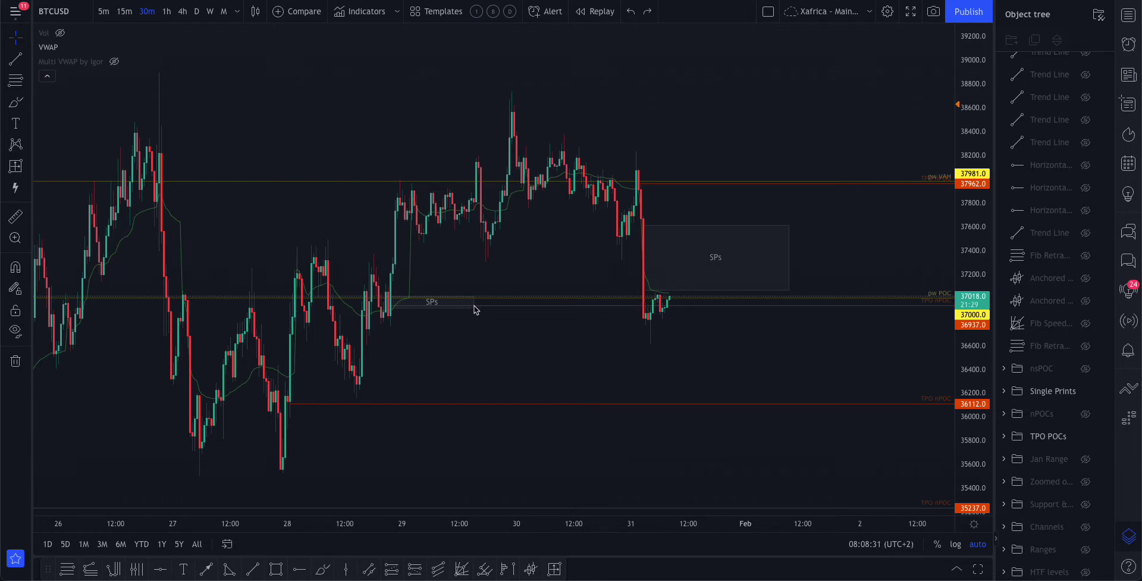
# Delete the TPO nPOC line at 36937 and the small SPs box around 29 January
pyautogui.click(538, 310)
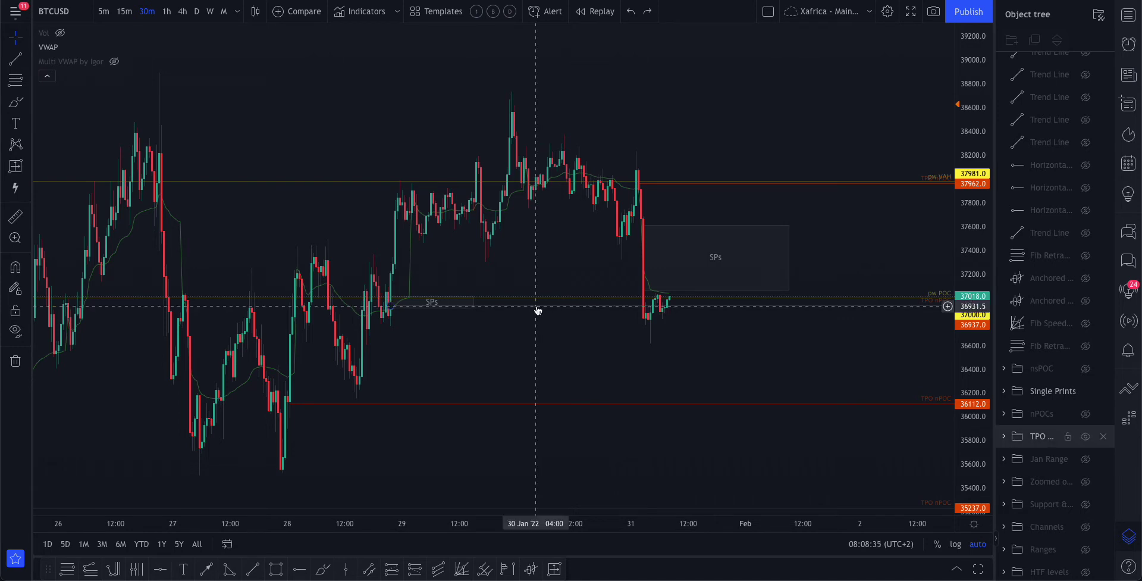
pyautogui.click(537, 308)
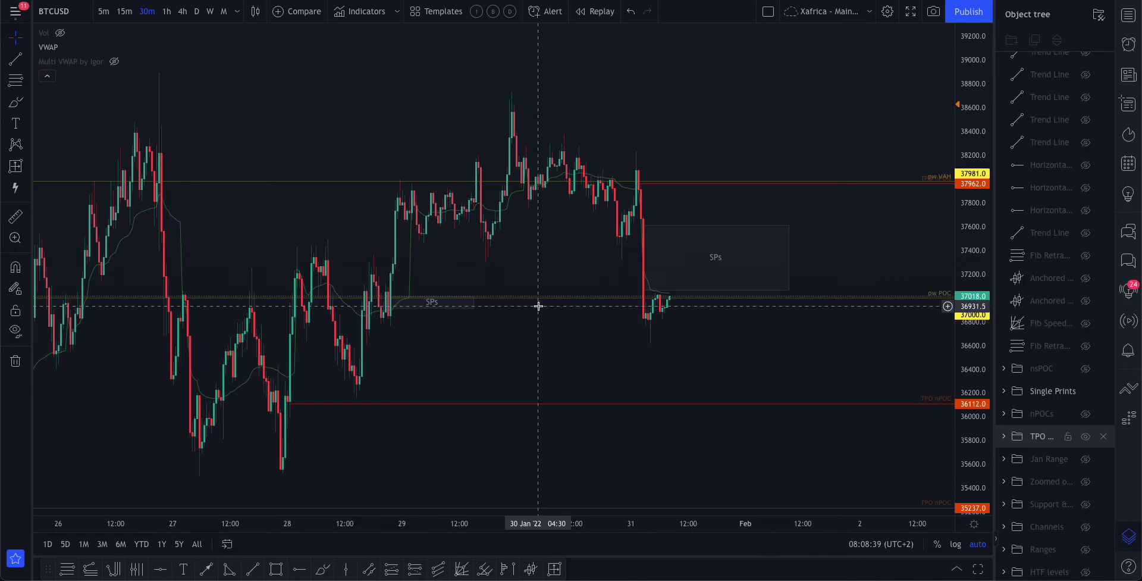
pyautogui.click(474, 306)
pyautogui.click(500, 306)
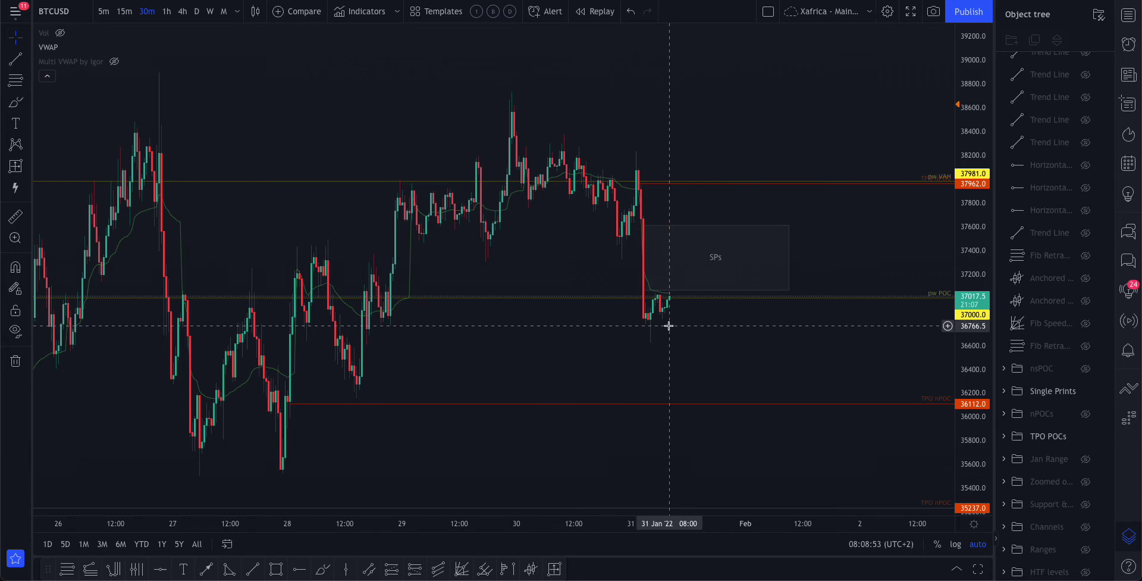
pyautogui.click(663, 250)
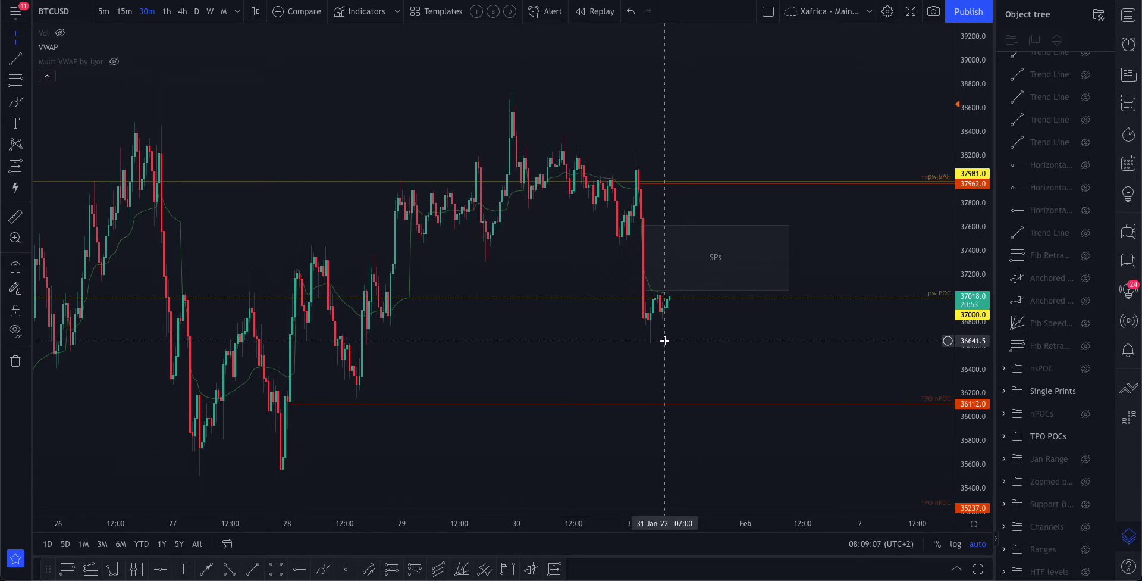
pyautogui.click(676, 291)
pyautogui.click(679, 301)
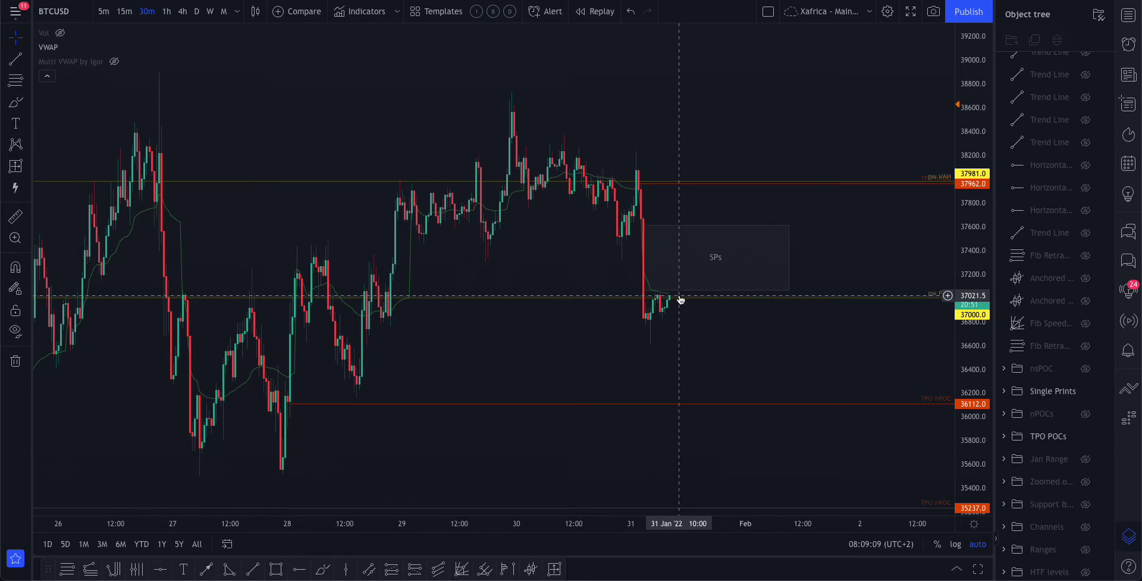
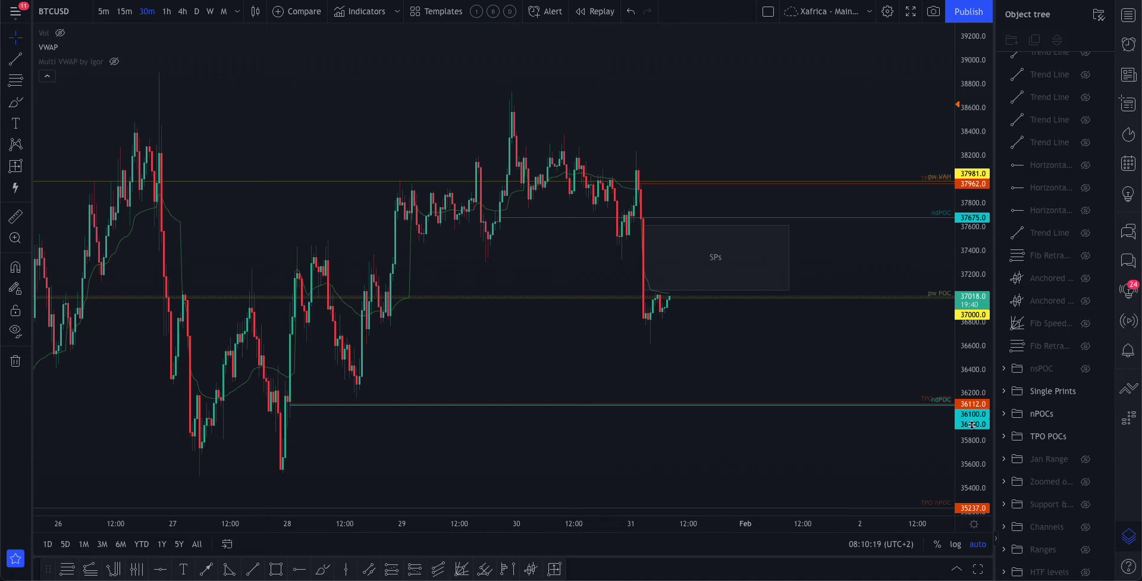
# Delete the ndPOC line just below the one at 36100, and the ndPOC line at 37675
pyautogui.moveTo(844, 408); pyautogui.dragTo(844, 427)
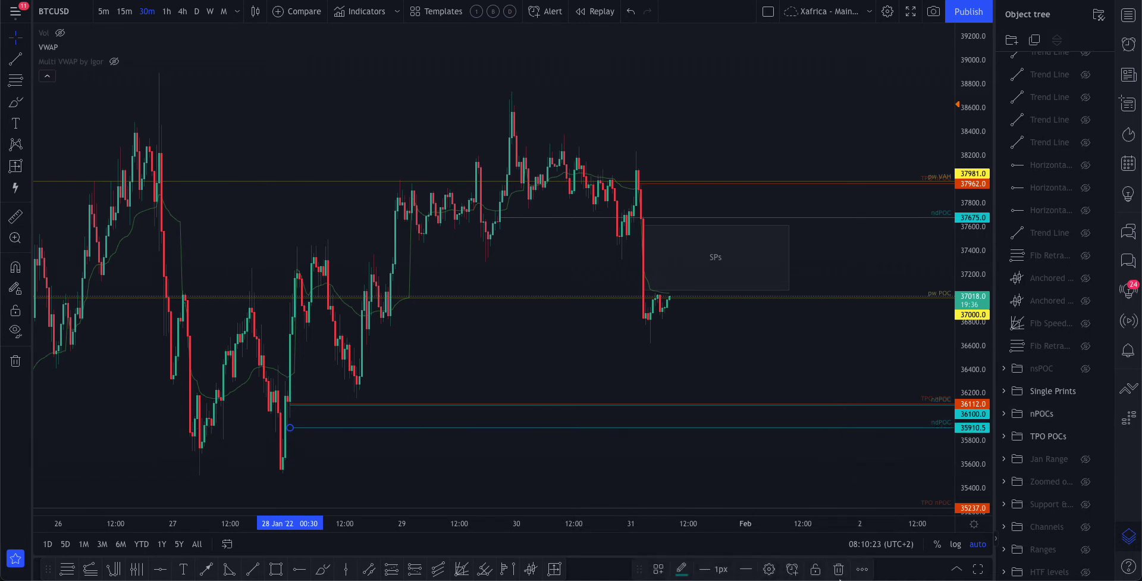
pyautogui.click(838, 570)
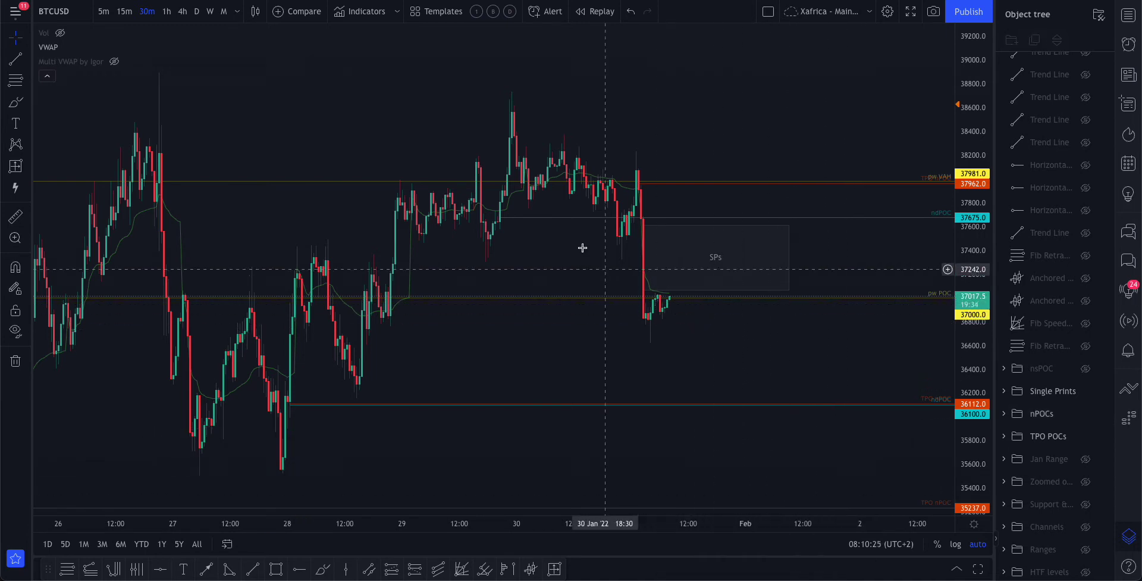
pyautogui.click(544, 221)
pyautogui.press('Escape')
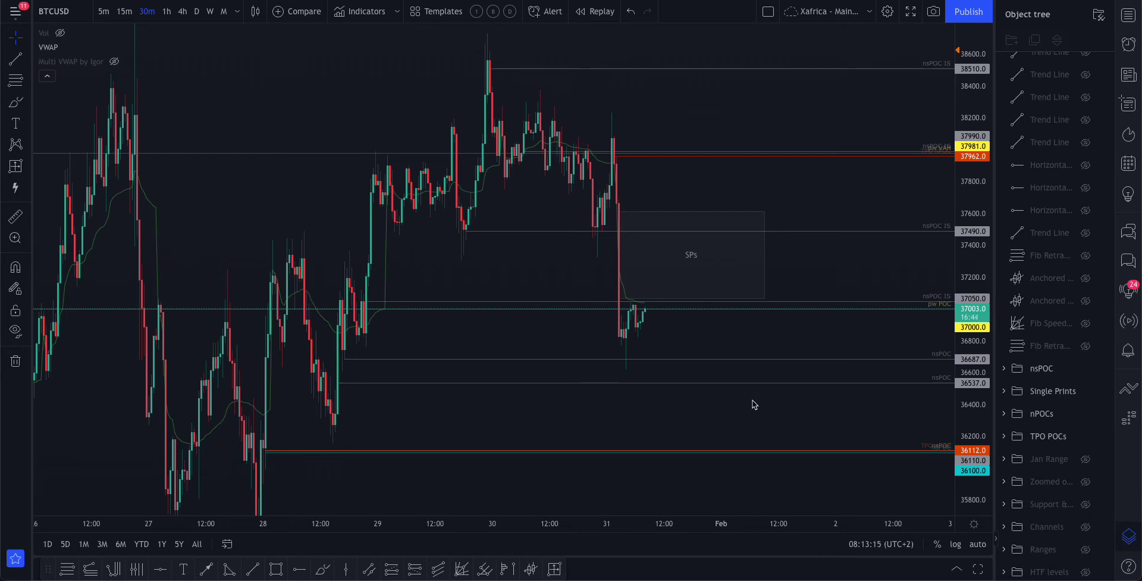
# Delete the nsPOC lines at 36687, 37050, 37490 and 37990 from the chart
pyautogui.click(685, 359)
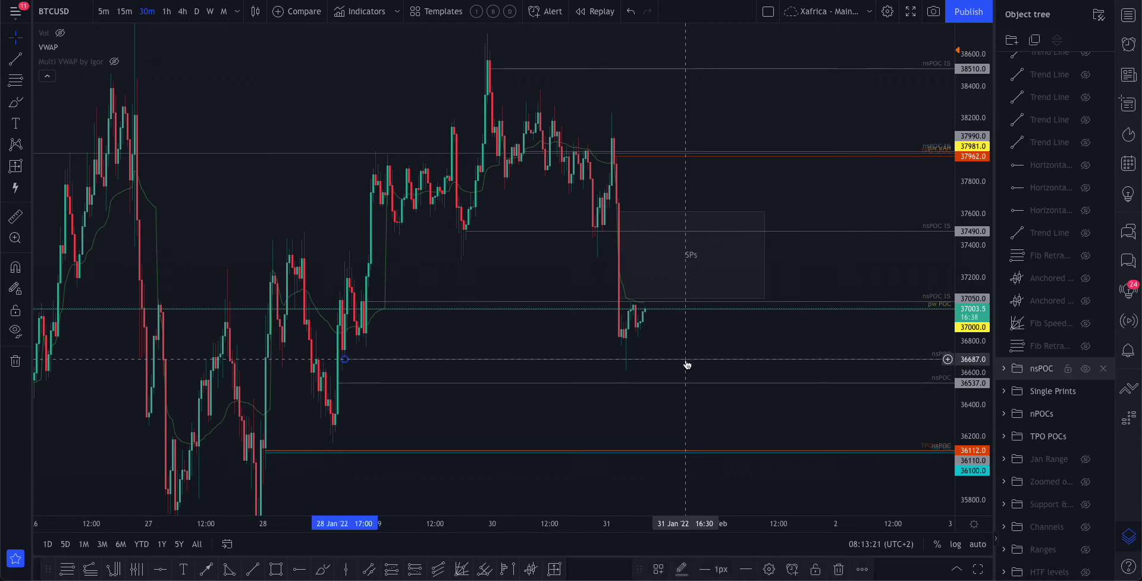
pyautogui.press('Delete')
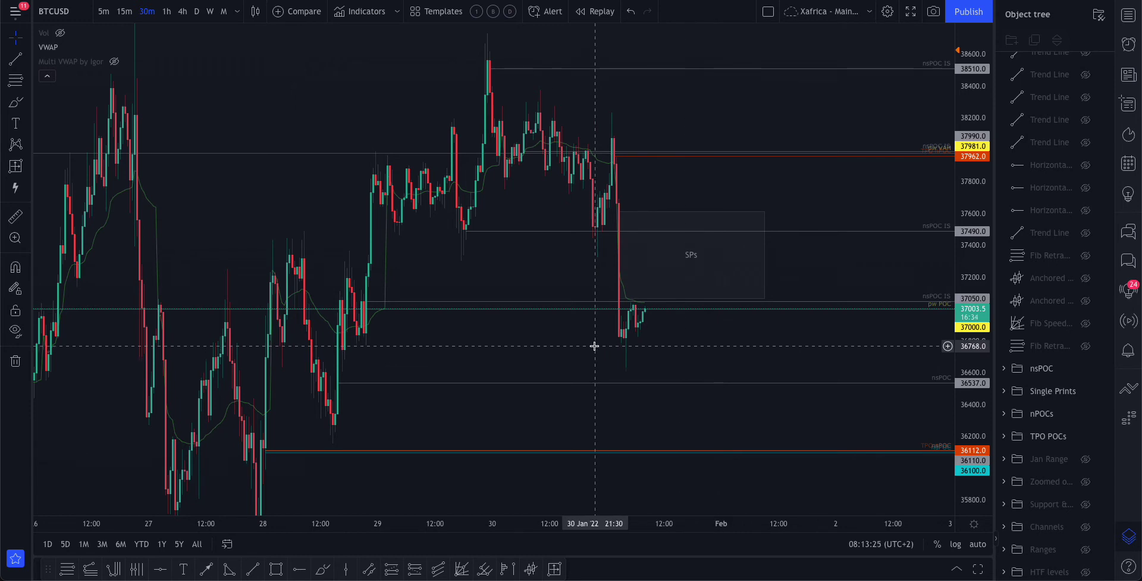
pyautogui.click(557, 303)
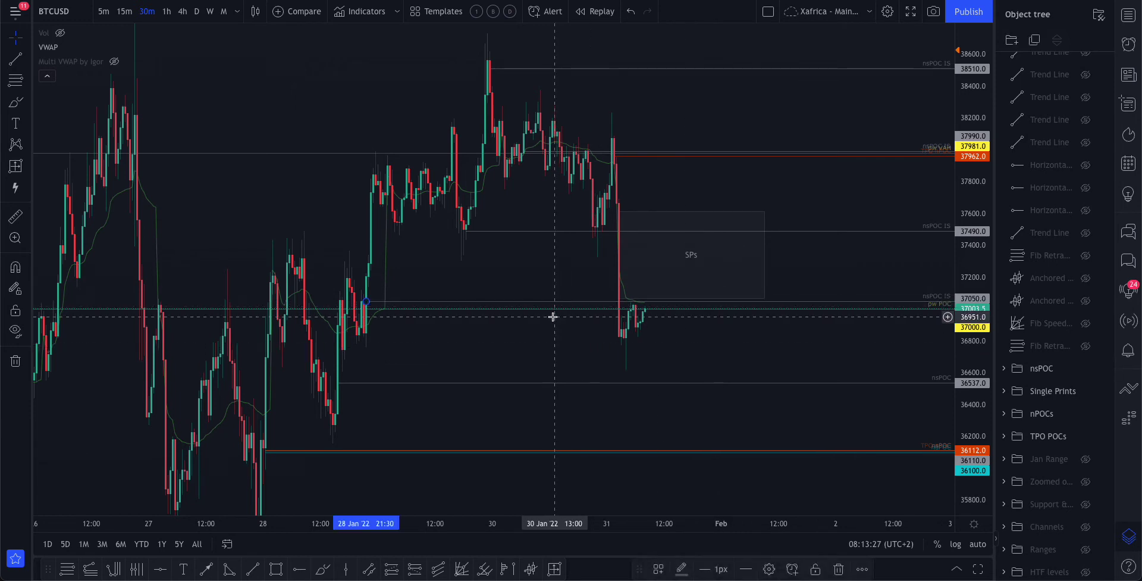
pyautogui.press('Delete')
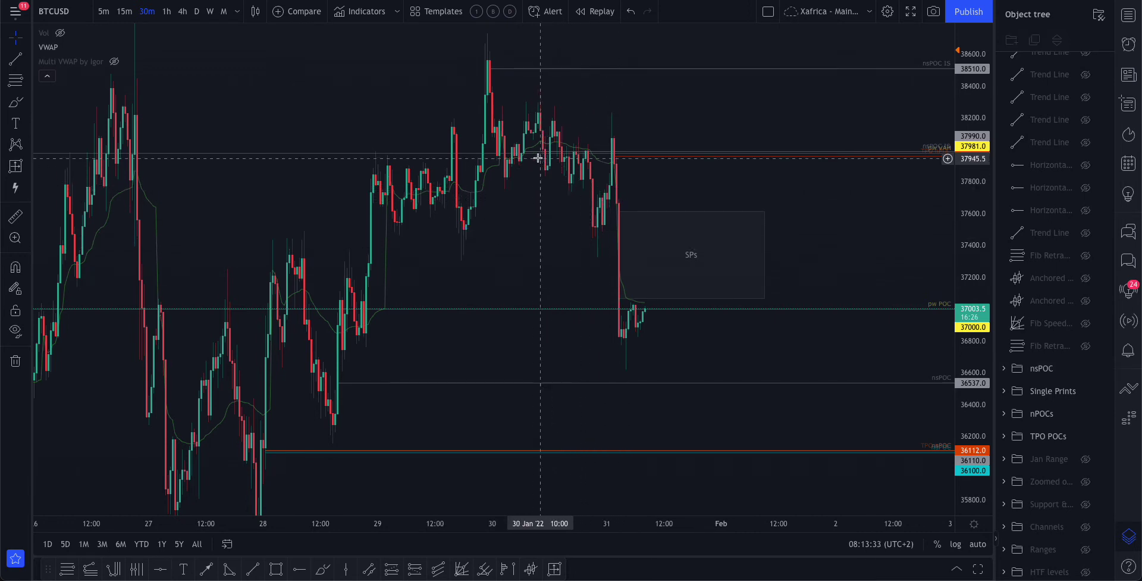
pyautogui.moveTo(534, 156); pyautogui.dragTo(526, 135)
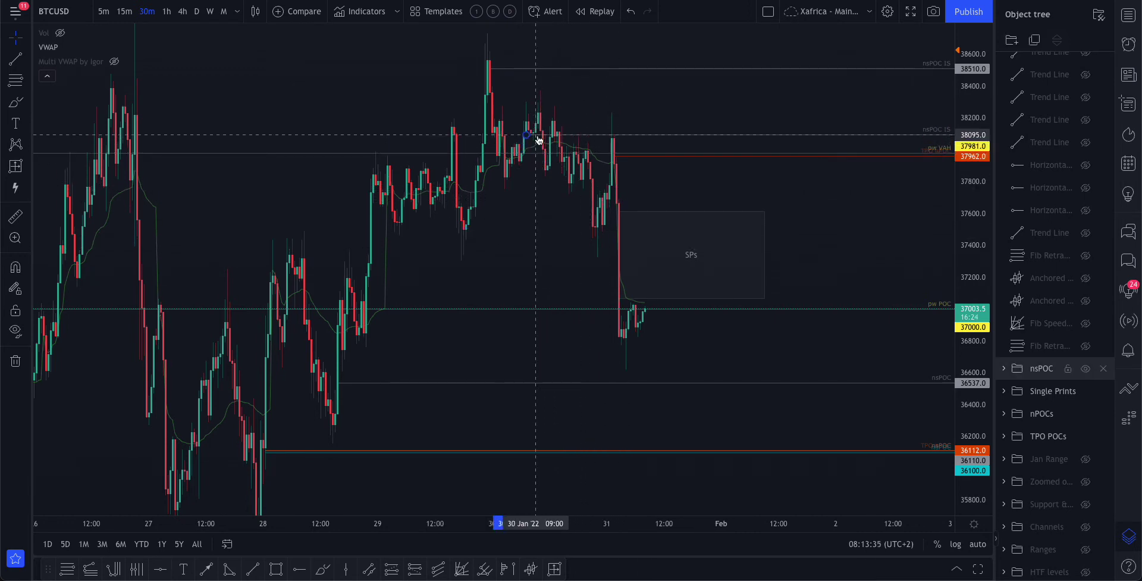
pyautogui.press('Delete')
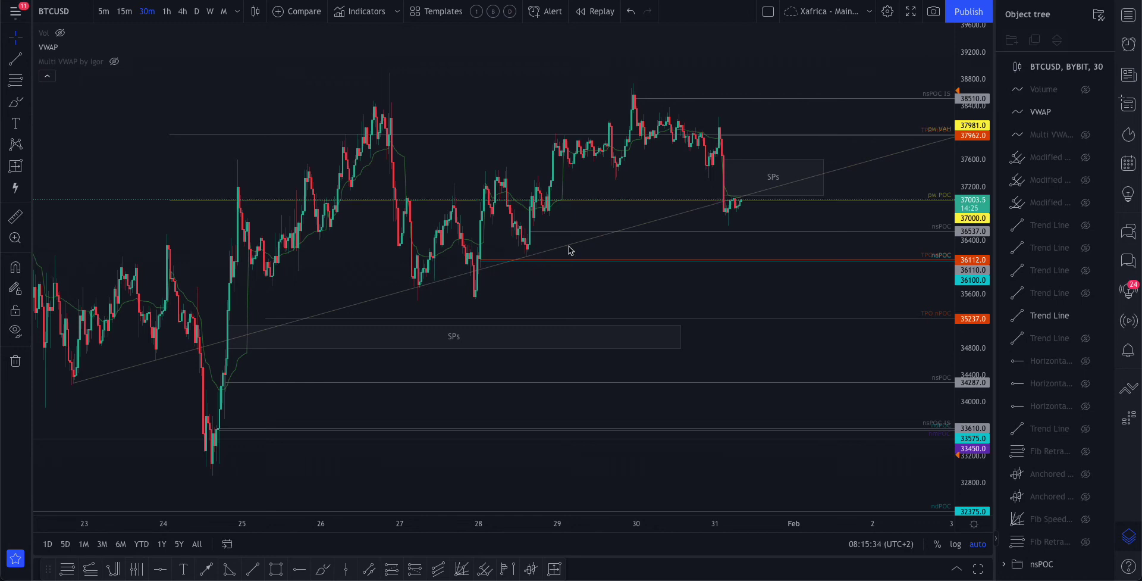
# Hide the rising trend line and show the second Modified Schiff Pitchfork over the recent price swings
pyautogui.scroll(1, 664, 225)
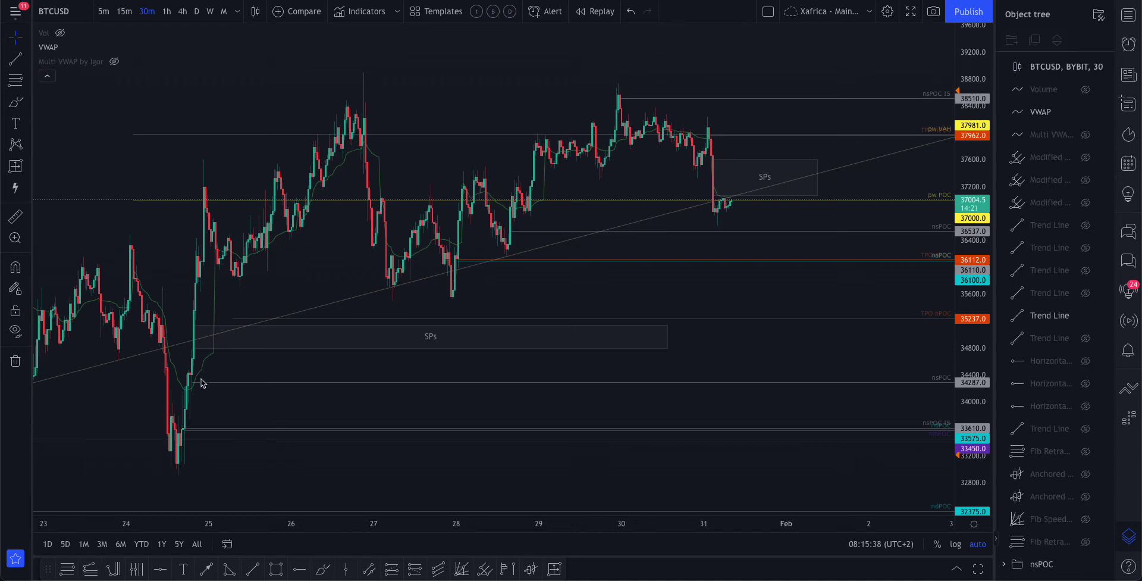
pyautogui.scroll(4, 674, 232)
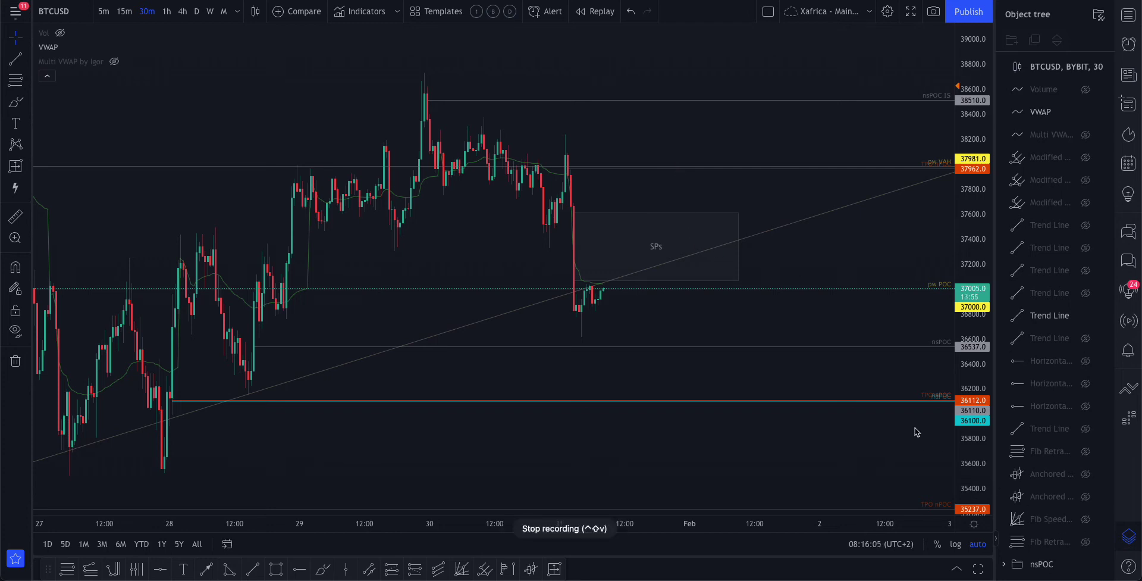
pyautogui.click(1086, 319)
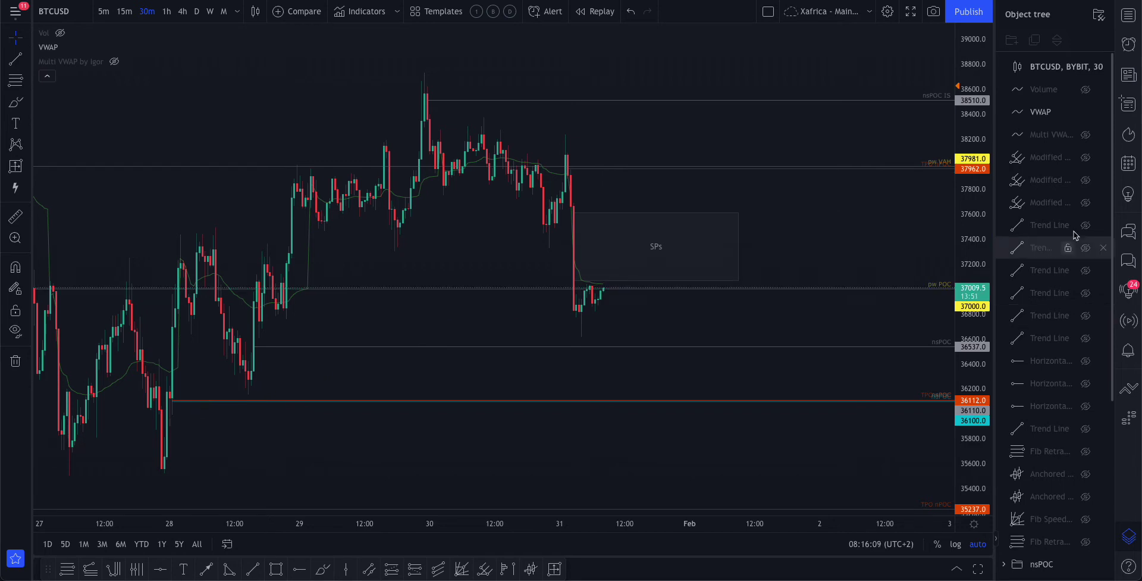
pyautogui.click(1086, 180)
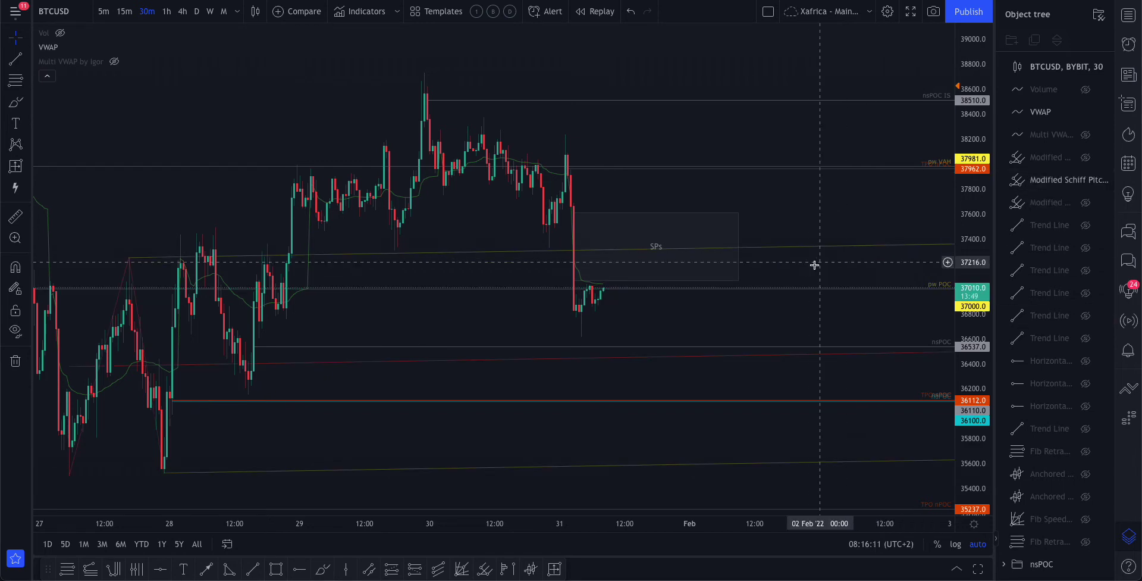
pyautogui.scroll(-2, 809, 268)
pyautogui.hscroll(-3, 806, 270)
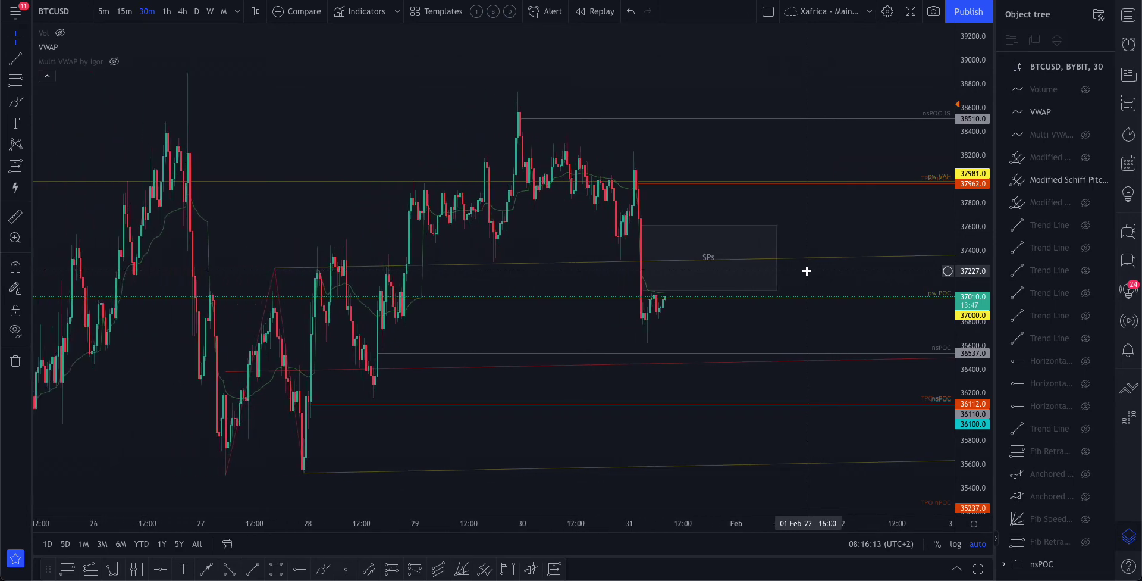
pyautogui.click(288, 276)
pyautogui.click(289, 278)
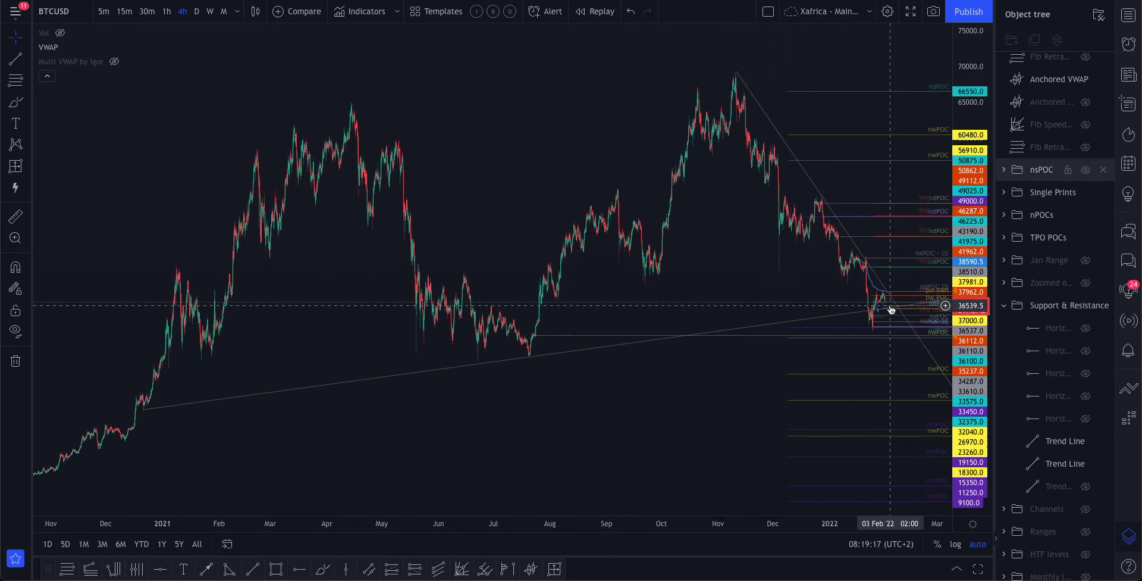
# Examine the latest 4-hour price action between the descending and rising trend lines and around the anchored VWAP
pyautogui.scroll(5, 706, 323)
pyautogui.scroll(10, 706, 323)
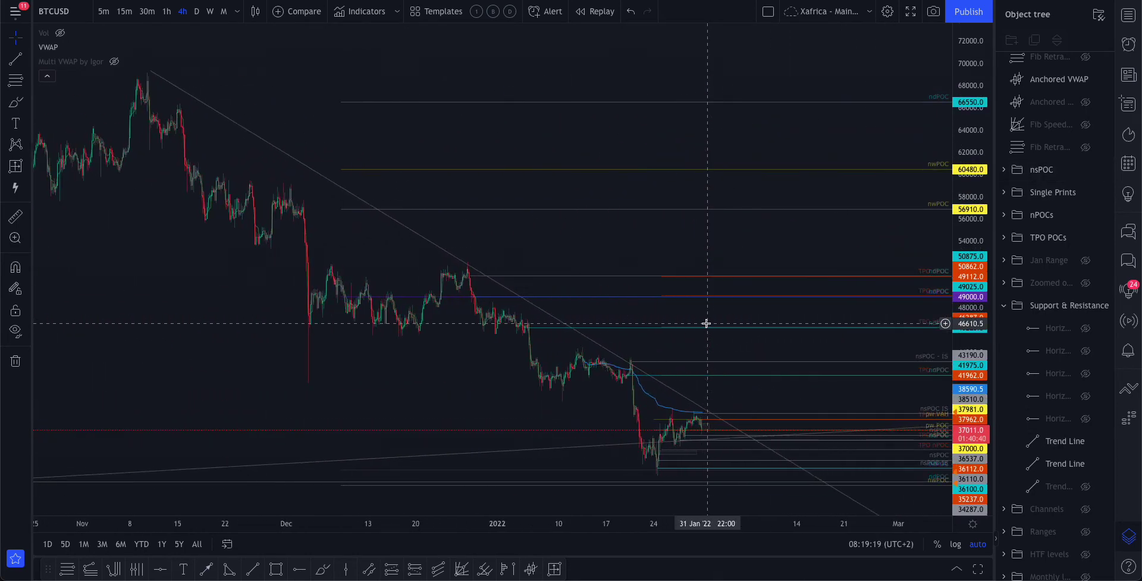
pyautogui.scroll(1, 706, 324)
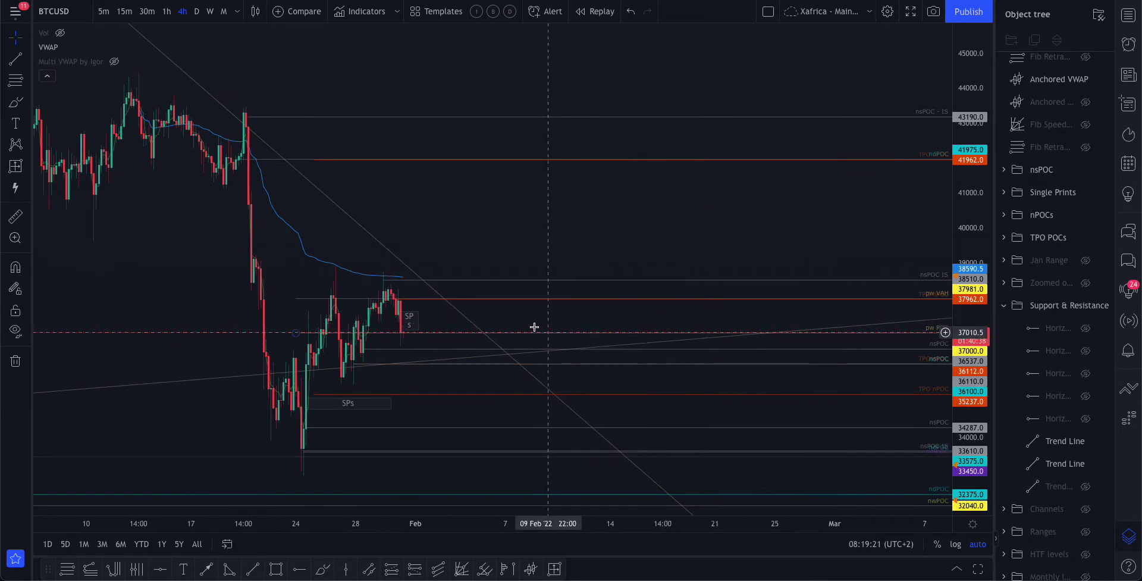
# Switch the chart to the 30-minute timeframe and examine price action from the anchored VWAP's mid-January origin to the latest candles
pyautogui.click(147, 13)
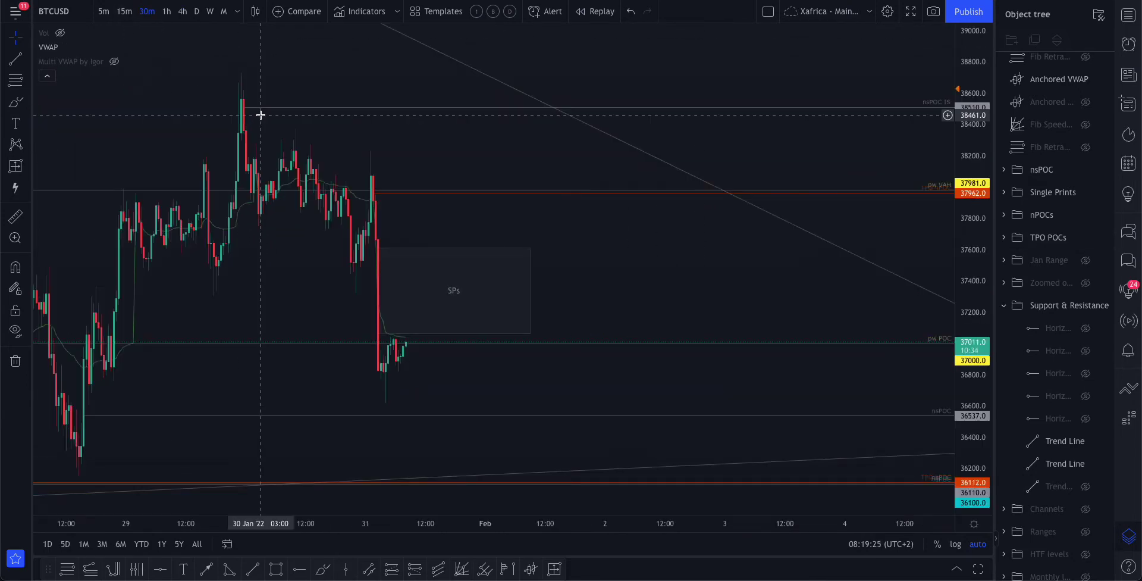
pyautogui.scroll(5, 262, 117)
pyautogui.scroll(-5, 262, 118)
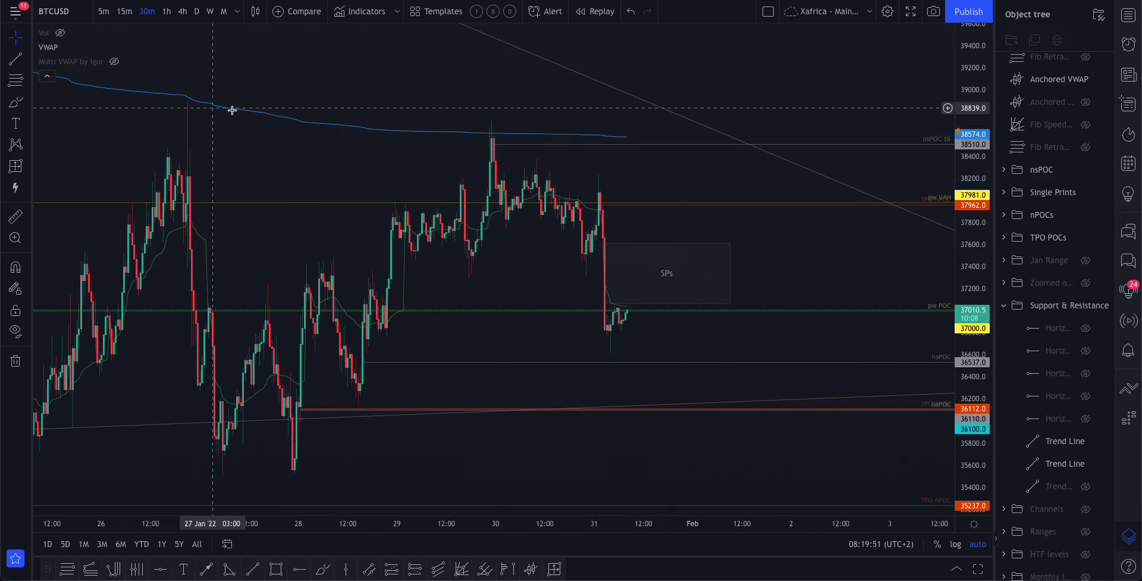
pyautogui.scroll(-8, 379, 172)
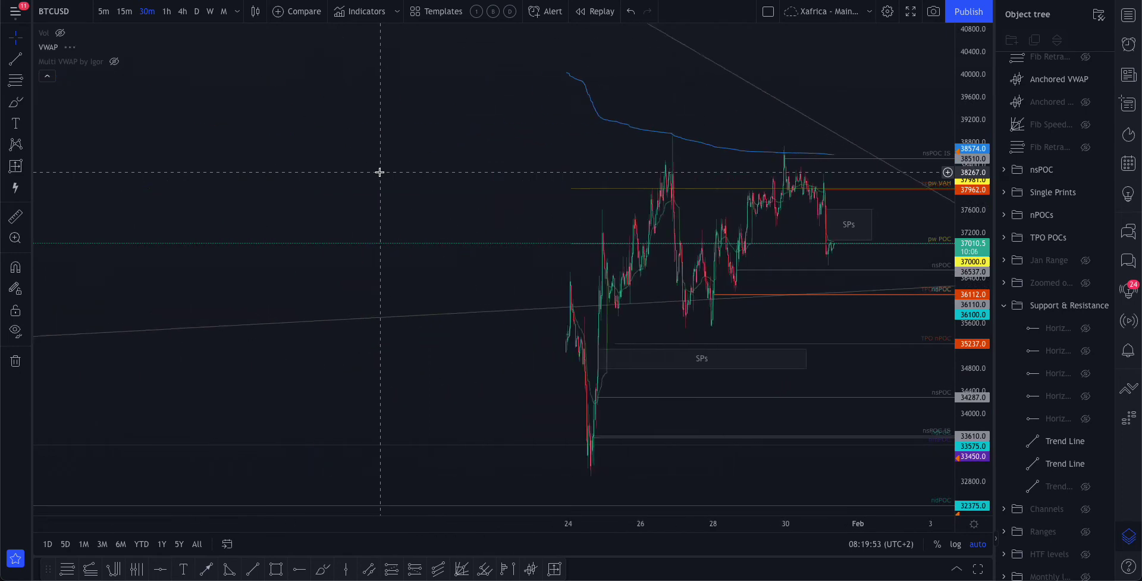
pyautogui.scroll(5, 380, 177)
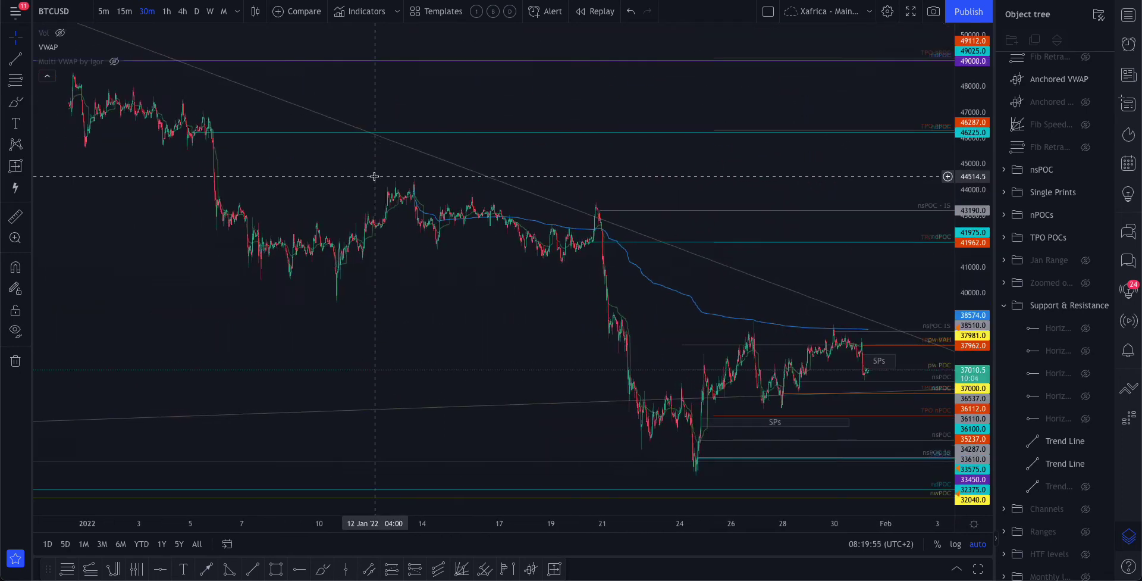
pyautogui.click(259, 83)
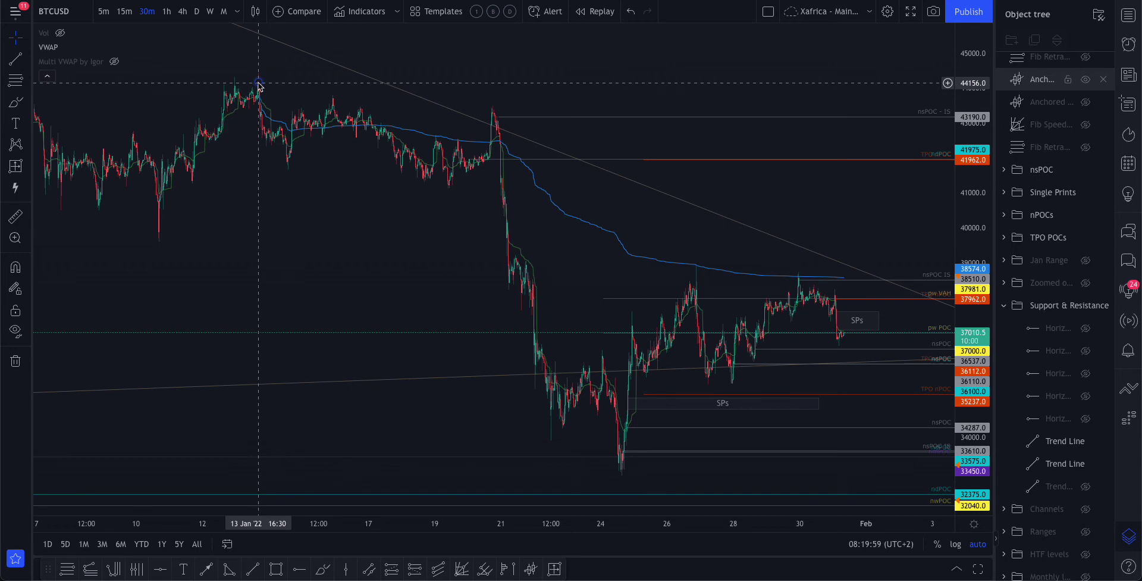
pyautogui.click(261, 72)
pyautogui.scroll(8, 334, 161)
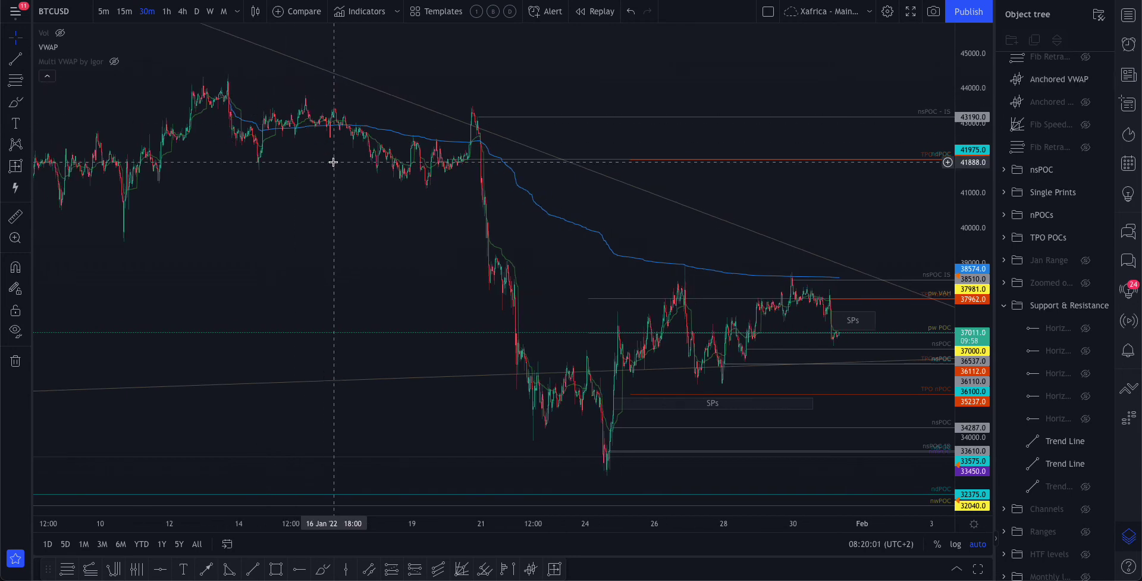
pyautogui.scroll(4, 334, 162)
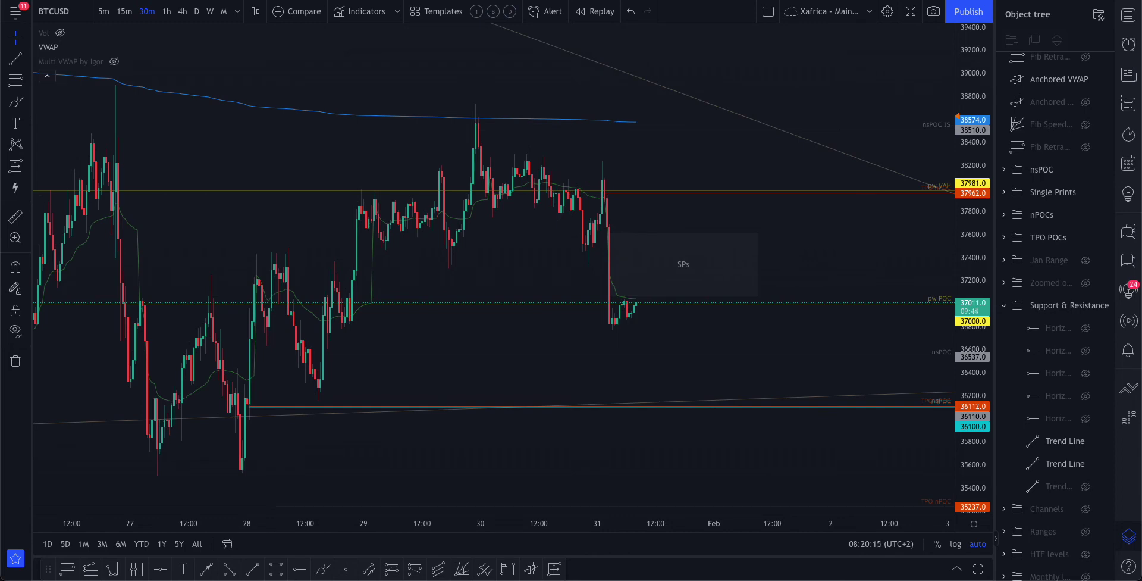
pyautogui.hotkey('ctrl', 'shift', 'space')
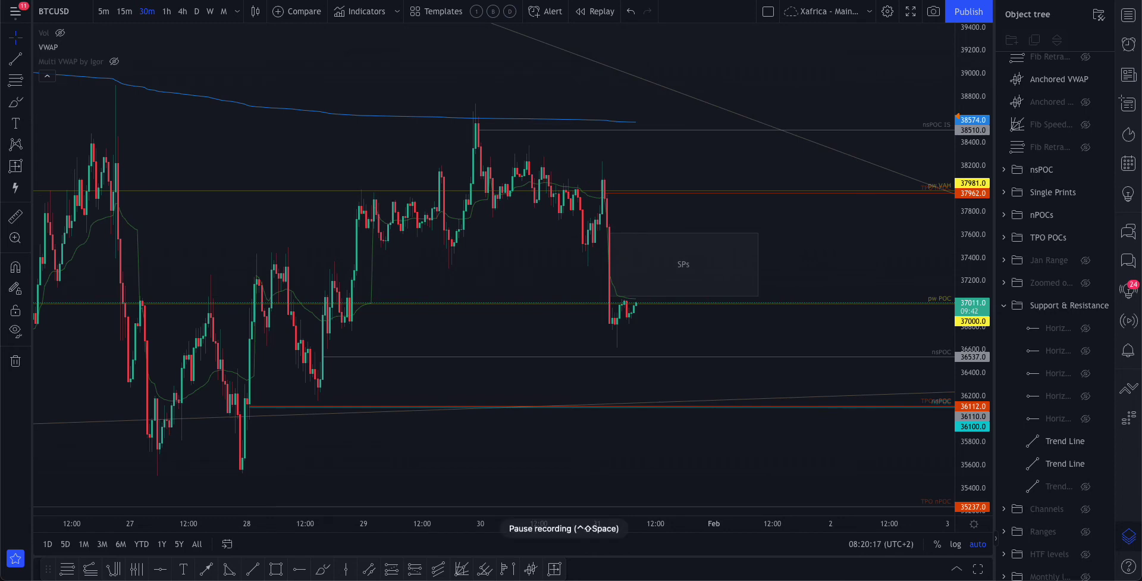
pyautogui.hotkey('ctrl', 'shift', 'space')
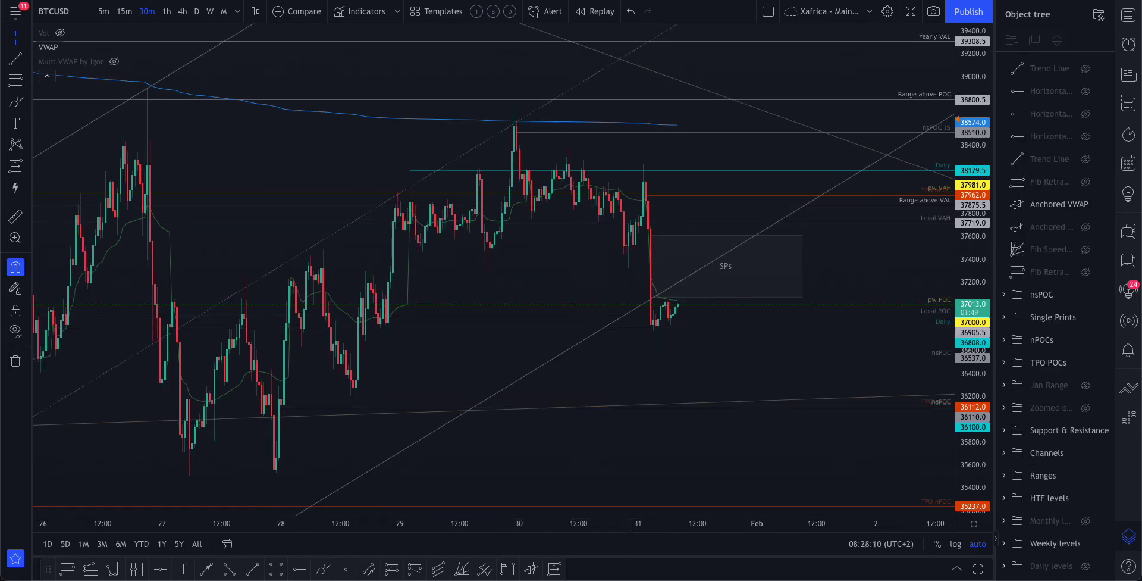
pyautogui.hotkey('ctrl', 'shift', 'v')
# Hide the Channels and Support & Resistance groups of drawings on the chart
pyautogui.moveTo(1073, 479)
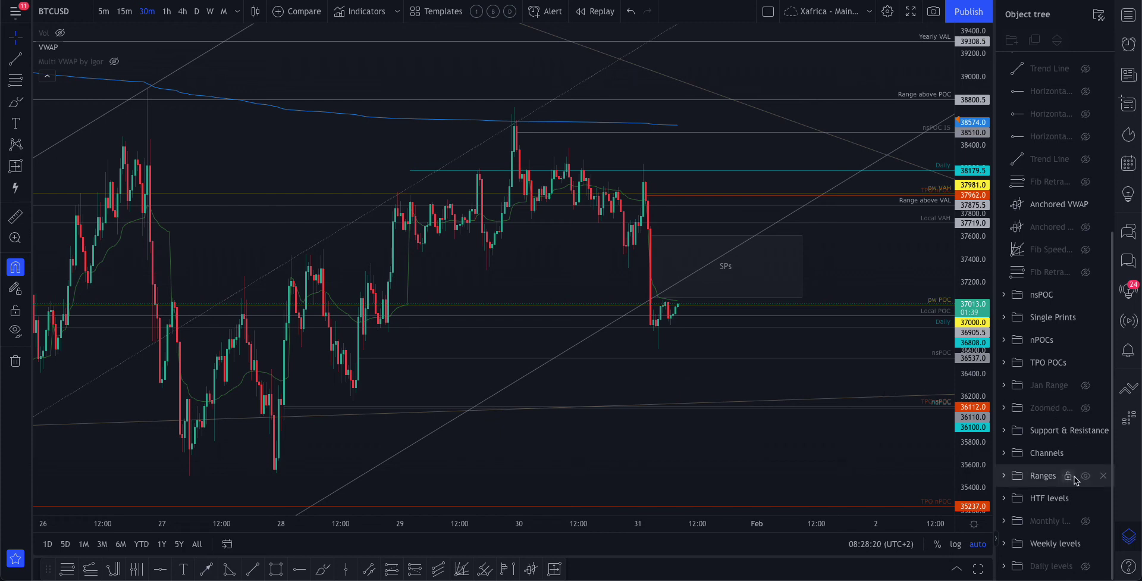
pyautogui.click(1047, 453)
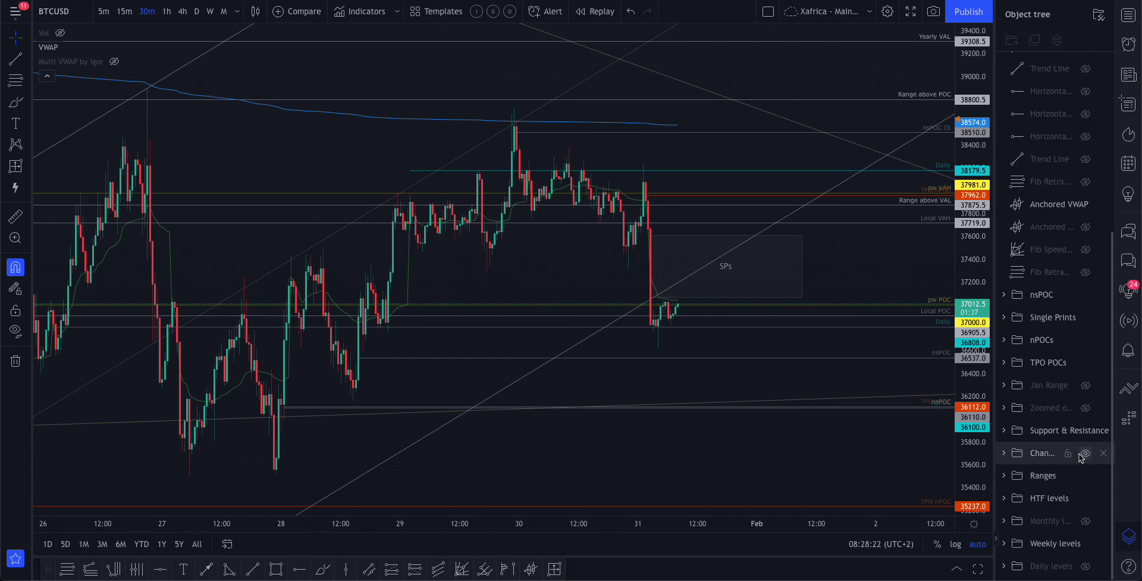
pyautogui.click(668, 306)
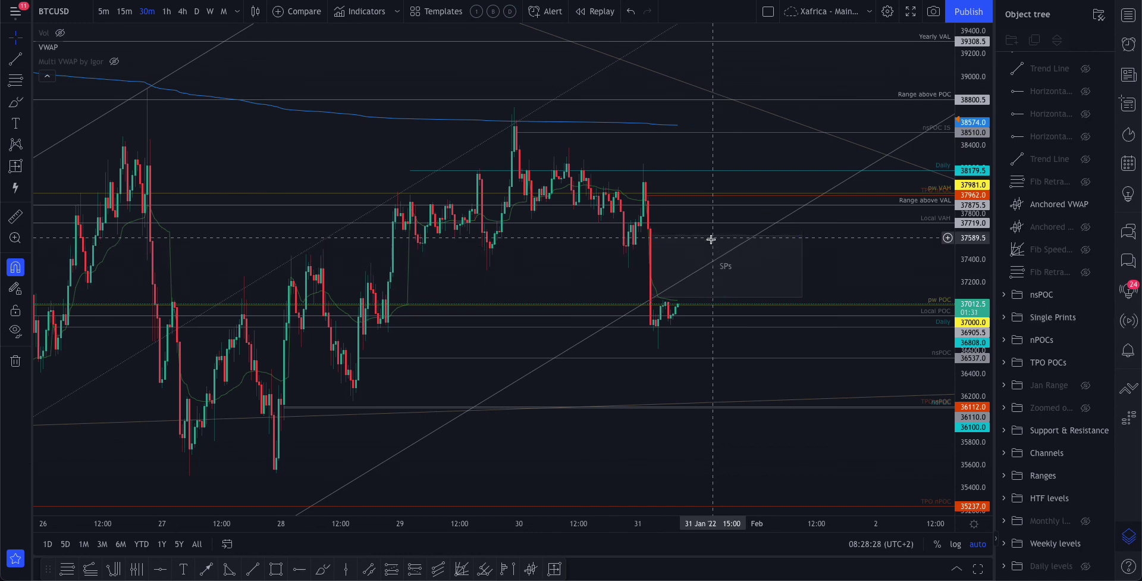
pyautogui.click(1086, 453)
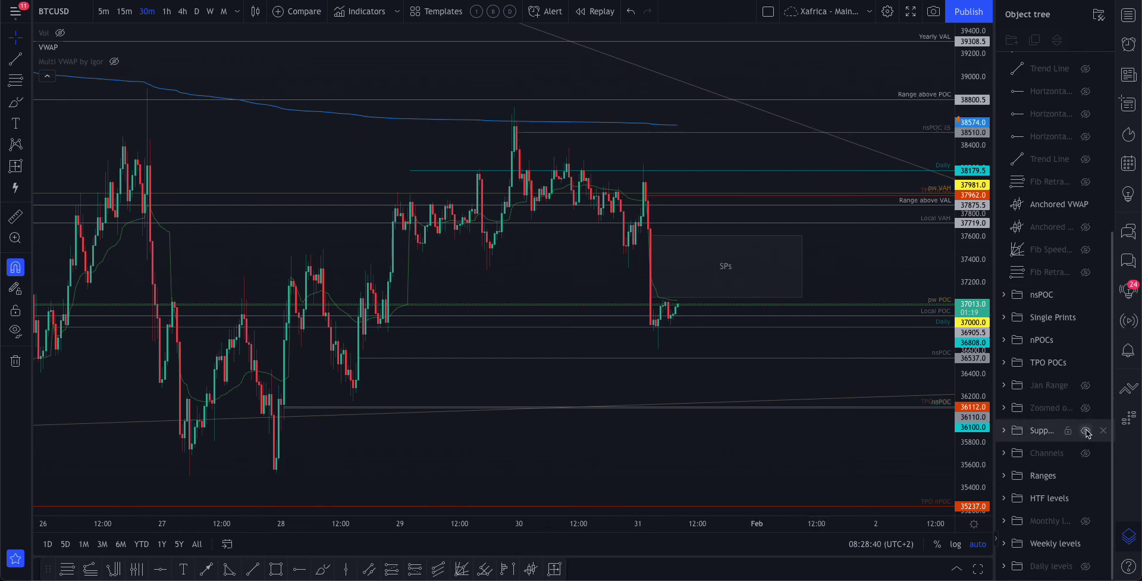
pyautogui.click(1086, 431)
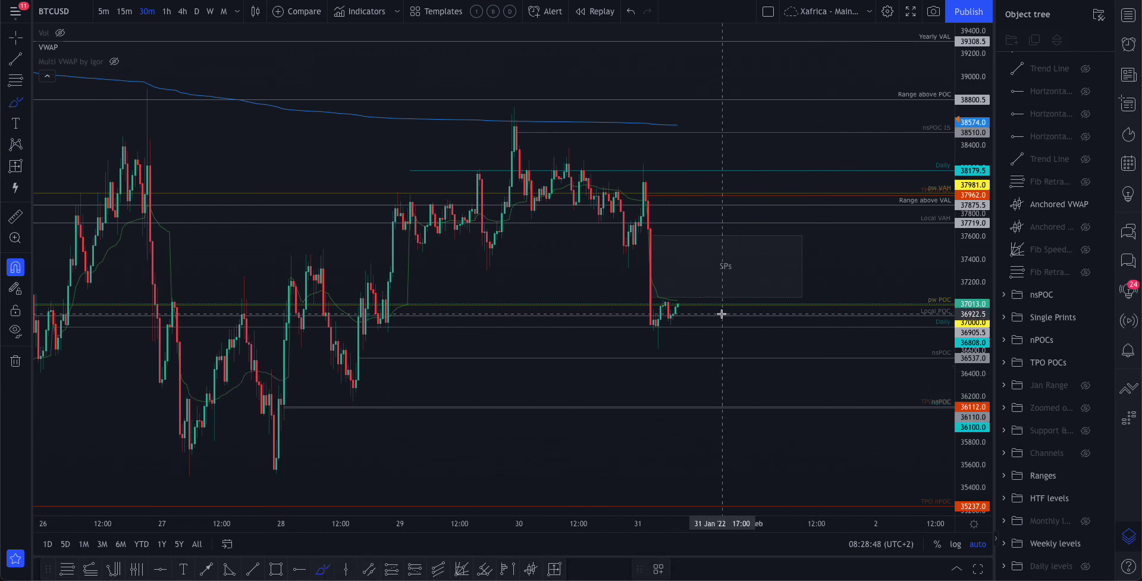
# Circle with the Brush the level clusters around pw POC, pw VAH, Range above POC and the nsPOC near 36110, beyond the latest candles
pyautogui.moveTo(720, 294)
pyautogui.mouseDown()
pyautogui.moveTo(670, 316)
pyautogui.moveTo(734, 319)
pyautogui.moveTo(711, 299)
pyautogui.mouseUp()
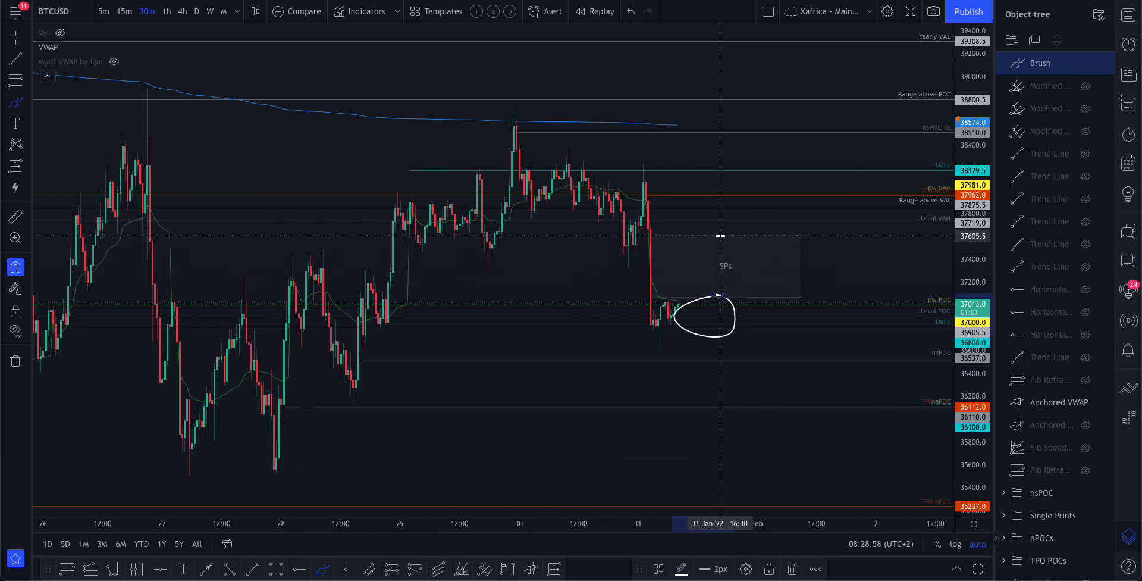
pyautogui.moveTo(736, 189)
pyautogui.mouseDown()
pyautogui.moveTo(707, 199)
pyautogui.moveTo(717, 210)
pyautogui.moveTo(742, 196)
pyautogui.mouseUp()
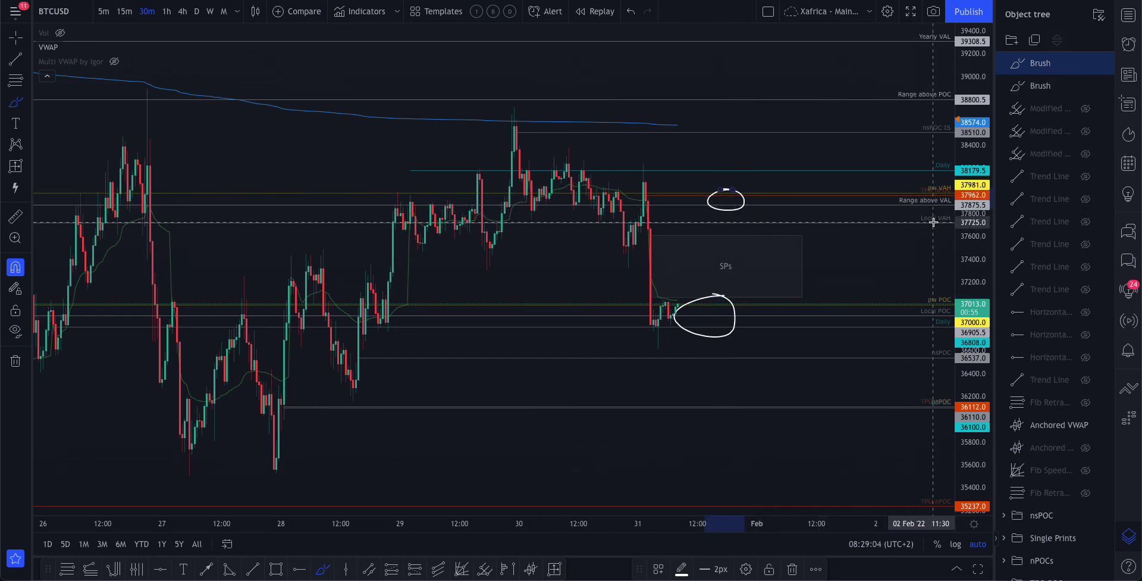
pyautogui.moveTo(741, 191)
pyautogui.mouseDown()
pyautogui.moveTo(695, 200)
pyautogui.moveTo(738, 226)
pyautogui.moveTo(751, 184)
pyautogui.moveTo(736, 195)
pyautogui.mouseUp()
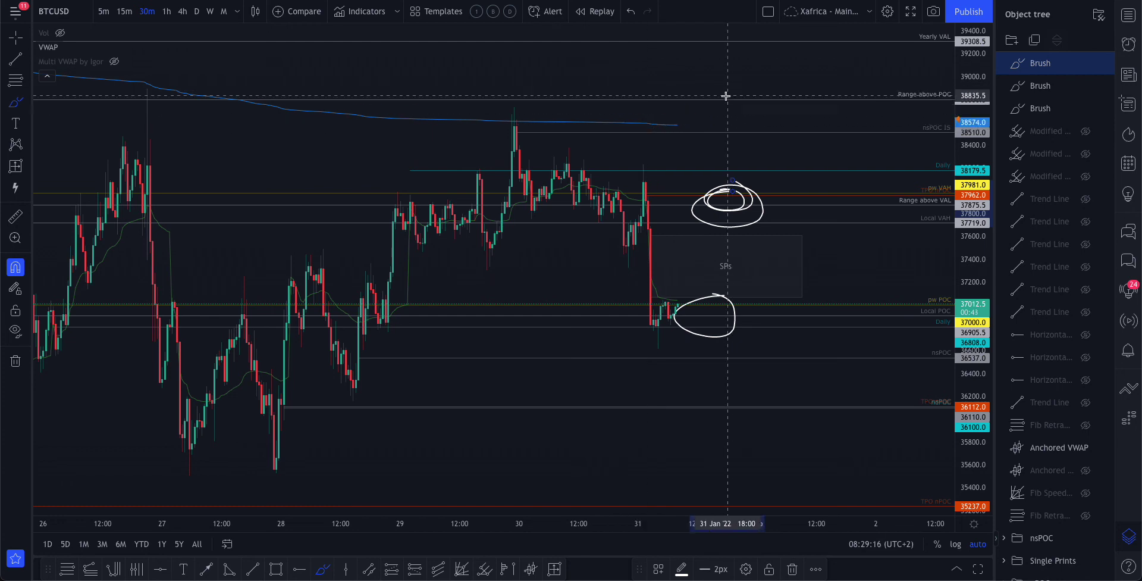
pyautogui.moveTo(748, 95)
pyautogui.mouseDown()
pyautogui.moveTo(684, 122)
pyautogui.moveTo(714, 138)
pyautogui.moveTo(744, 96)
pyautogui.mouseUp()
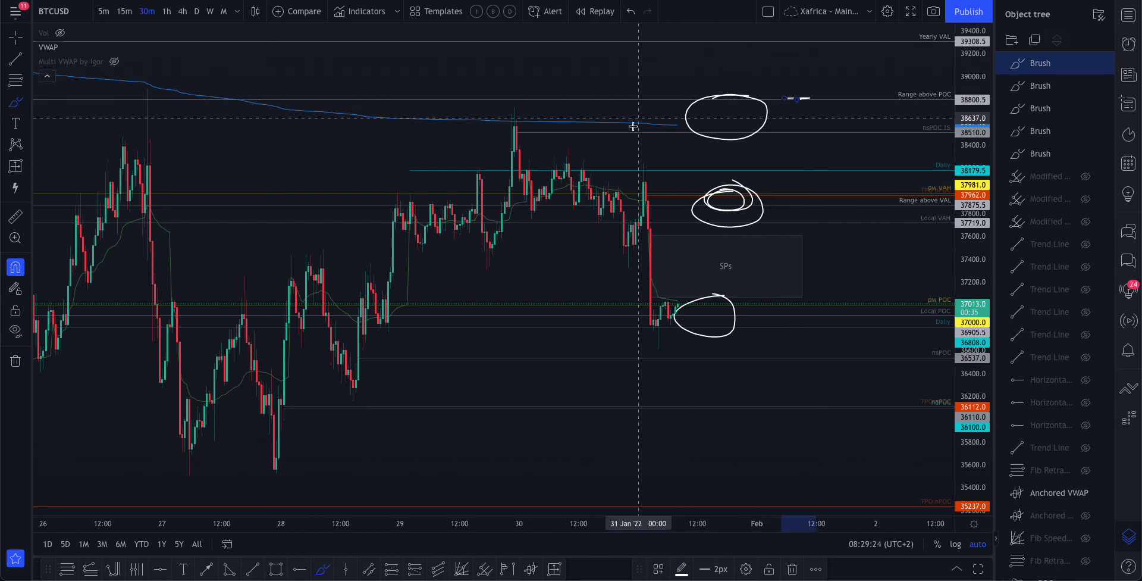
pyautogui.moveTo(724, 400)
pyautogui.mouseDown()
pyautogui.moveTo(708, 401)
pyautogui.moveTo(741, 414)
pyautogui.moveTo(721, 401)
pyautogui.mouseUp()
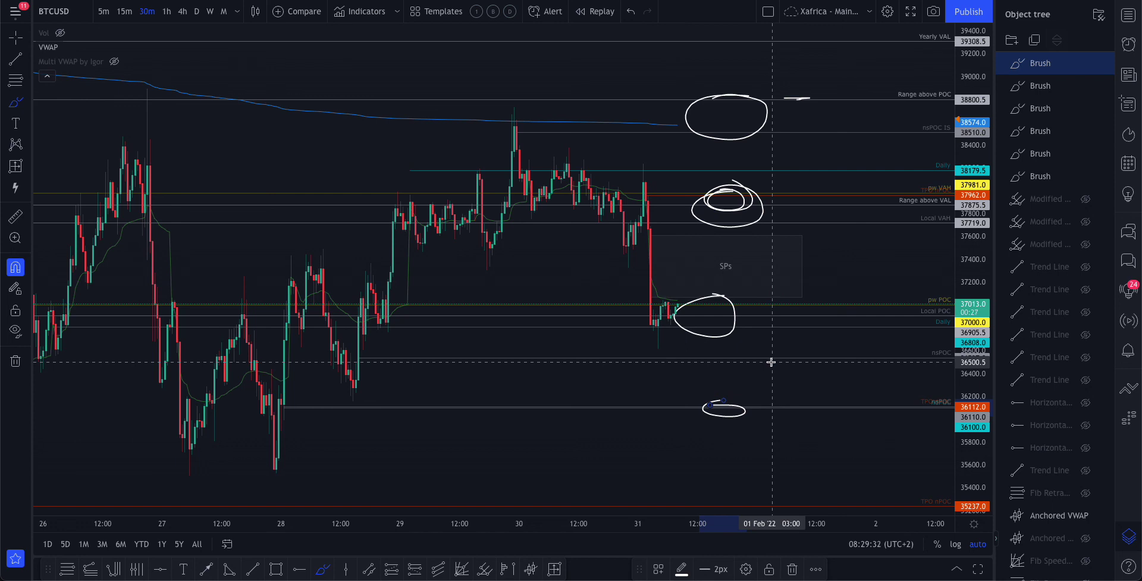
# Show the Daily levels group on the chart alongside the circled zones
pyautogui.scroll(-5, 1011, 400)
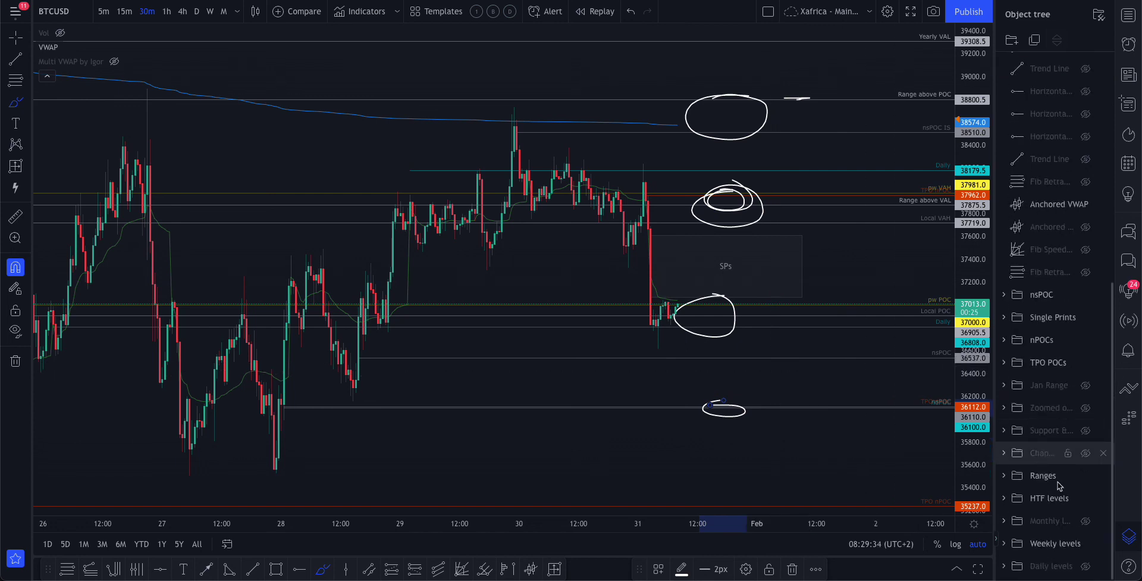
pyautogui.click(1086, 565)
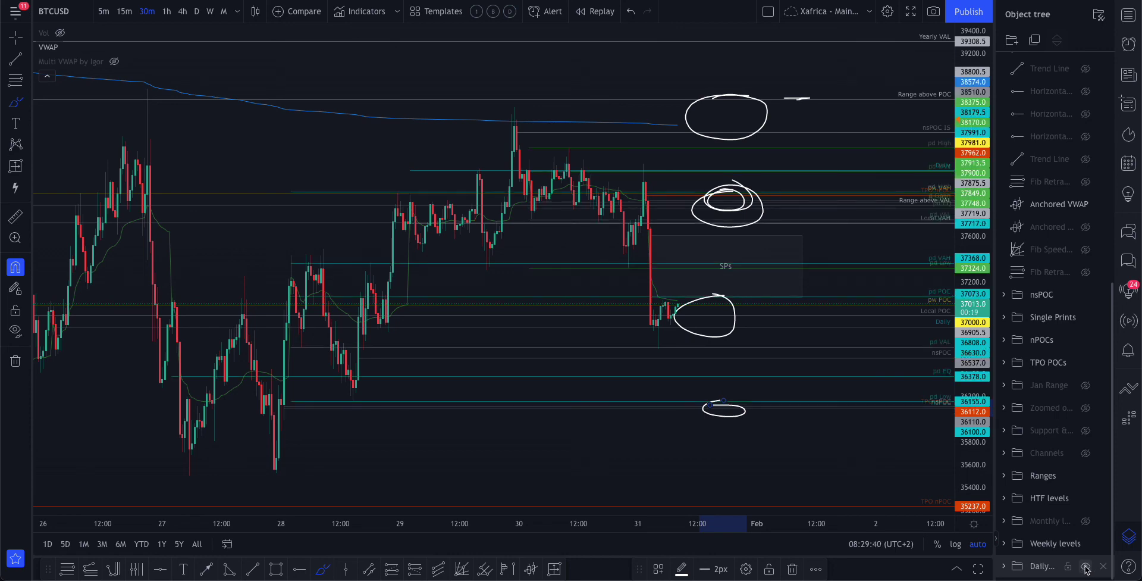
pyautogui.click(1086, 566)
pyautogui.click(1086, 566)
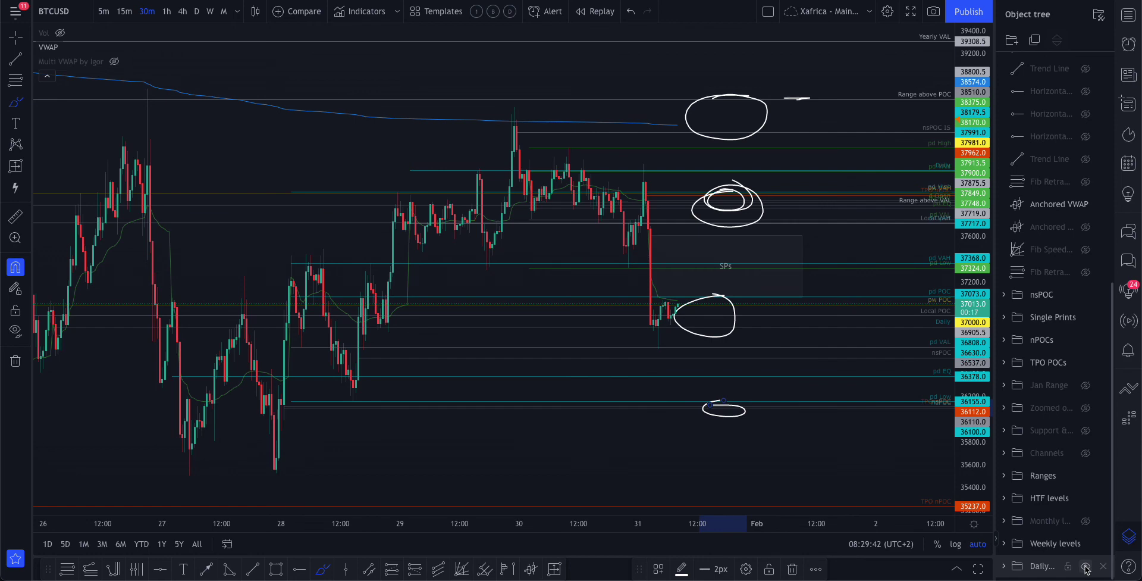